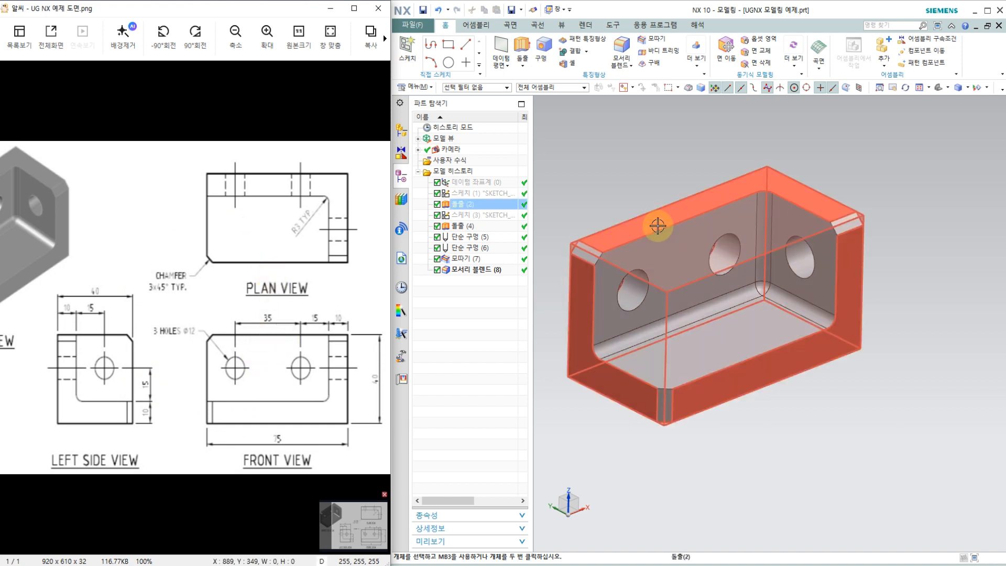
- Examine the finished bracket's holes, inner pocket and blended edges, comparing them with the reference drawing
{"action": "mouse_move", "coordinate": [897, 318]}
{"action": "middle_mouse_down"}
{"action": "mouse_move", "coordinate": [883, 289]}
{"action": "mouse_move", "coordinate": [901, 329]}
{"action": "mouse_move", "coordinate": [900, 314]}
{"action": "middle_mouse_up"}
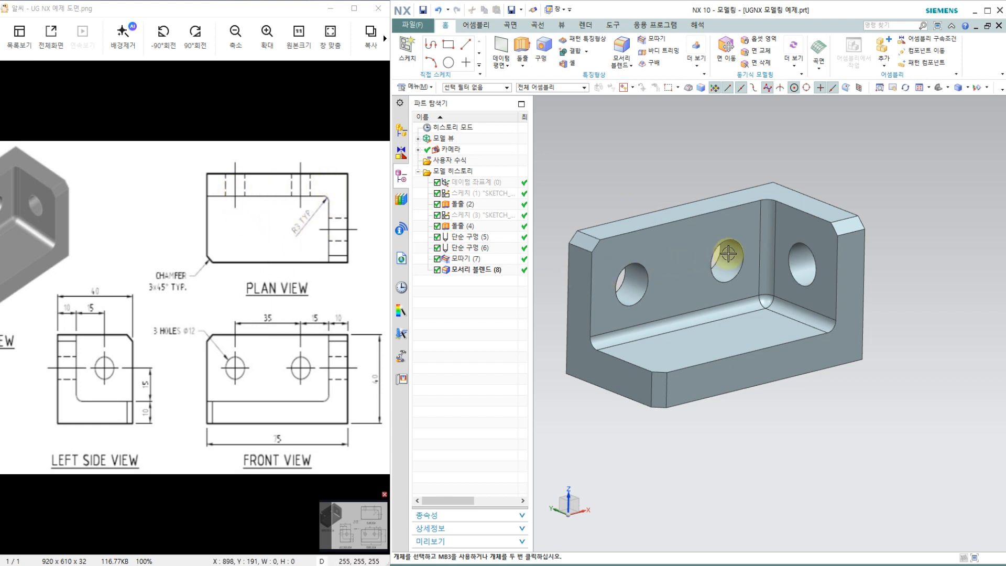
{"action": "left_click", "coordinate": [652, 282]}
{"action": "key", "text": "Escape"}
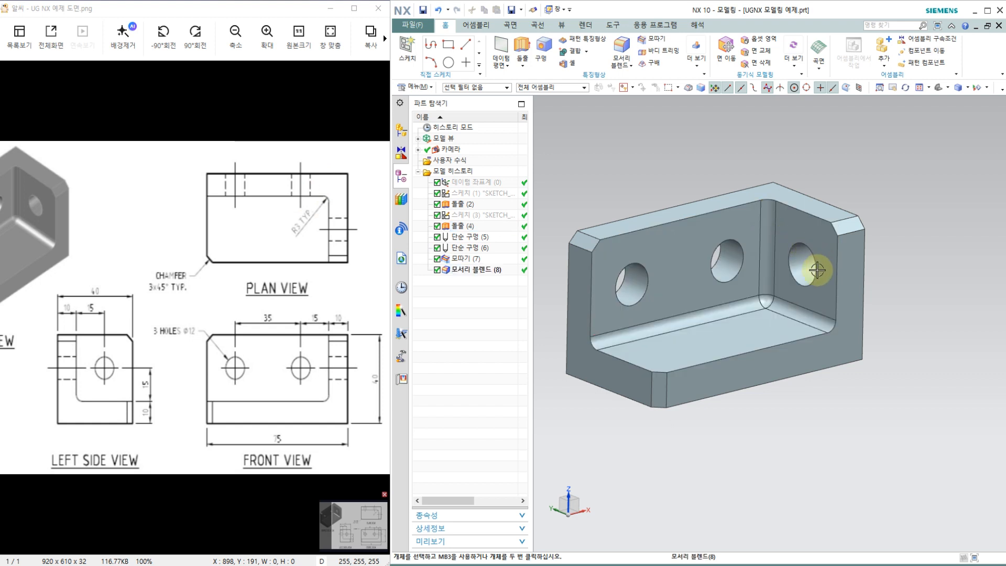
{"action": "left_click", "coordinate": [807, 268]}
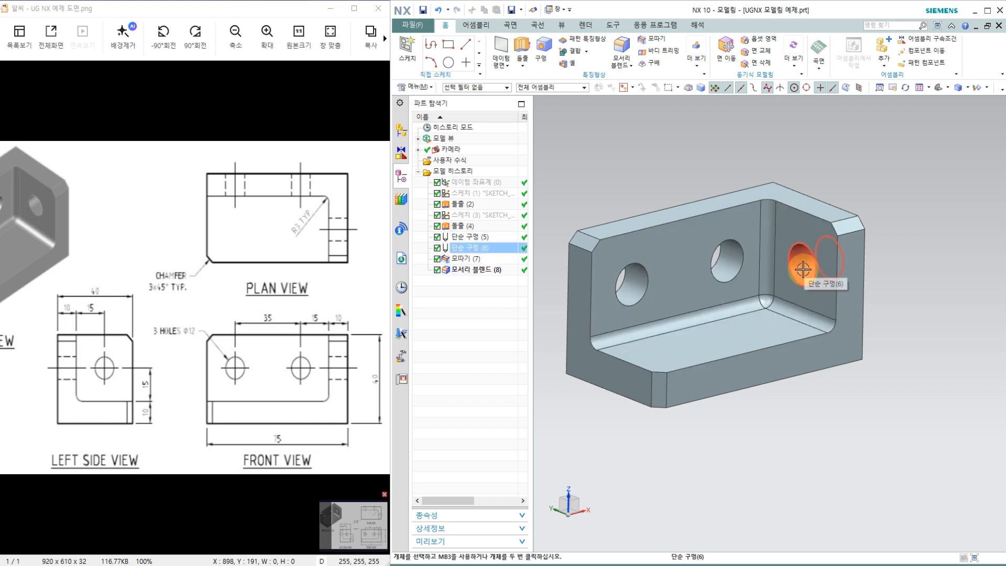
{"action": "key", "text": "Escape"}
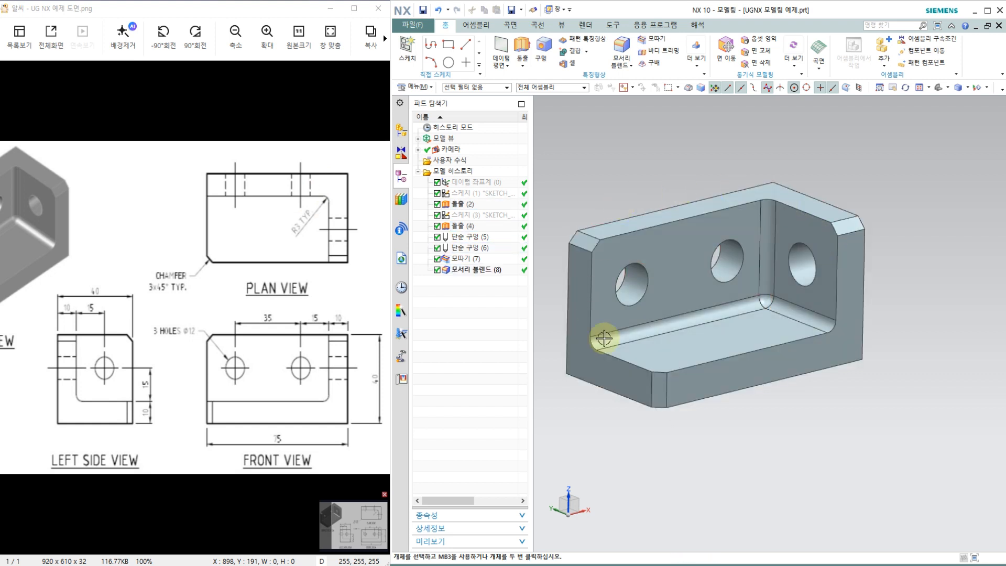
{"action": "left_click", "coordinate": [715, 280]}
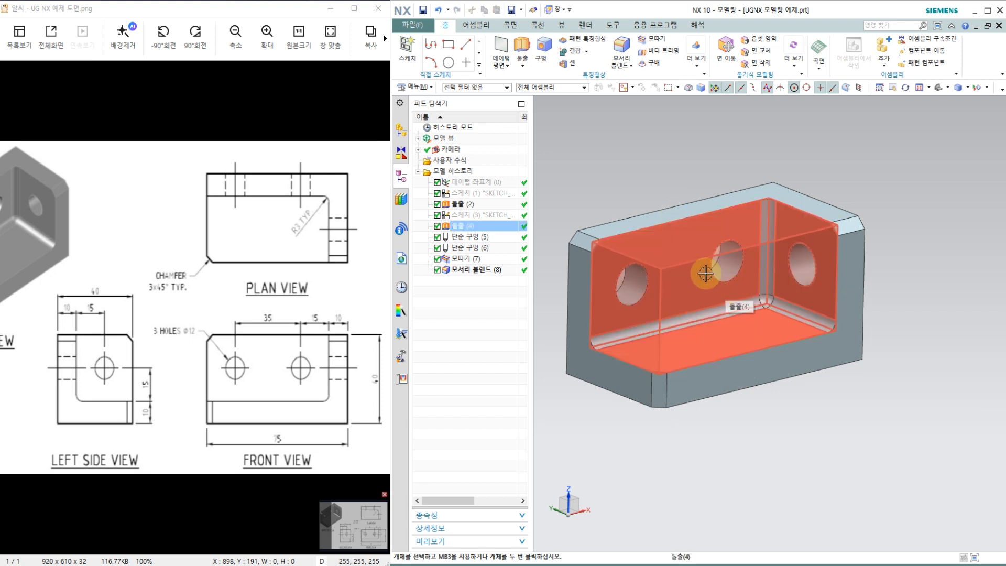
{"action": "key", "text": "Escape"}
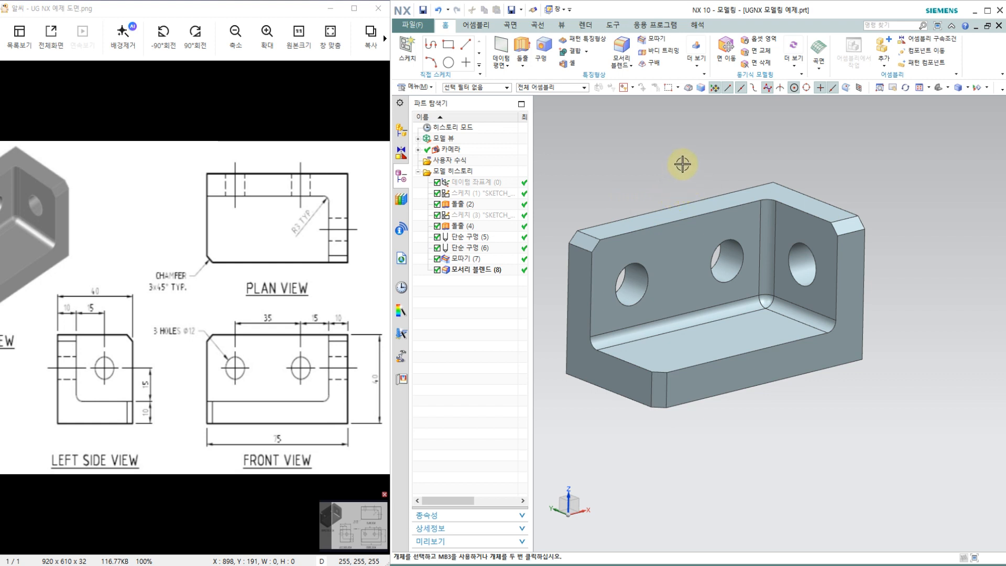
{"action": "mouse_move", "coordinate": [682, 164]}
{"action": "middle_mouse_down"}
{"action": "mouse_move", "coordinate": [674, 173]}
{"action": "mouse_move", "coordinate": [676, 157]}
{"action": "mouse_move", "coordinate": [657, 157]}
{"action": "mouse_move", "coordinate": [658, 180]}
{"action": "mouse_move", "coordinate": [655, 116]}
{"action": "mouse_move", "coordinate": [664, 195]}
{"action": "middle_mouse_up"}
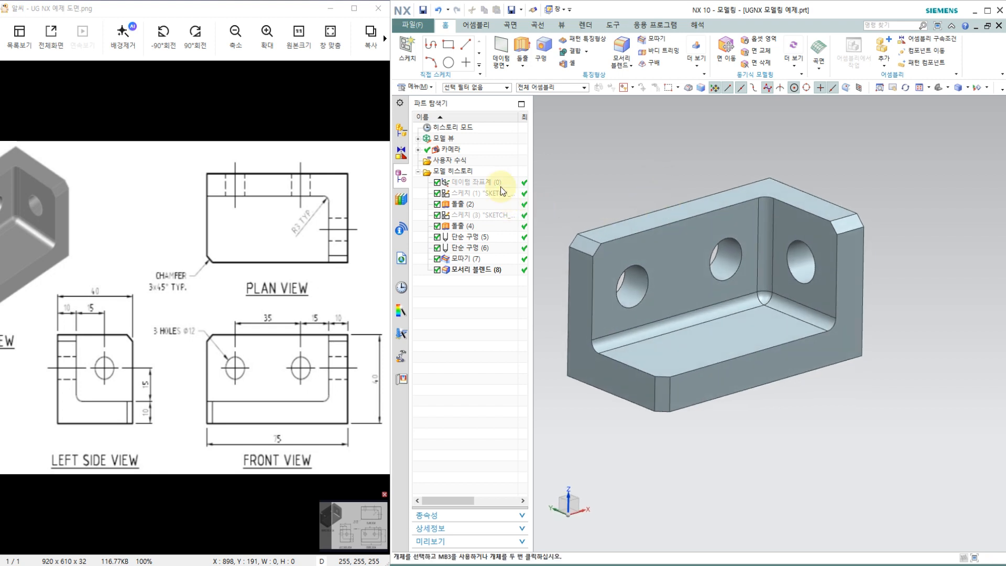
- Review the finished bracket's modelling history feature by feature, from the first sketch through extrudes, holes and chamfer to the edge blend
{"action": "left_click", "coordinate": [466, 195]}
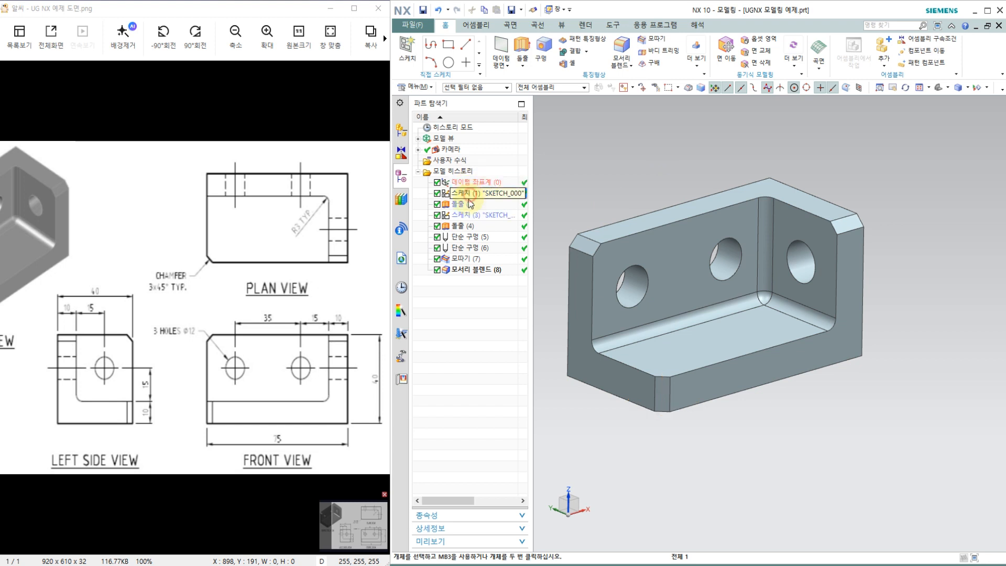
{"action": "left_click", "coordinate": [465, 204]}
{"action": "left_click", "coordinate": [465, 214]}
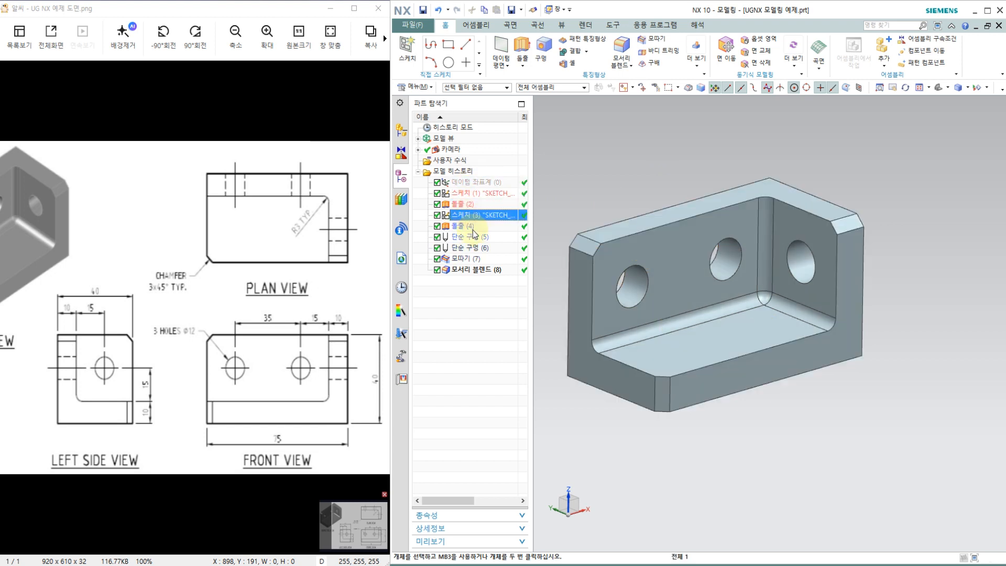
{"action": "left_click", "coordinate": [466, 226]}
{"action": "left_click", "coordinate": [467, 237]}
{"action": "left_click", "coordinate": [469, 247]}
{"action": "left_click", "coordinate": [474, 259]}
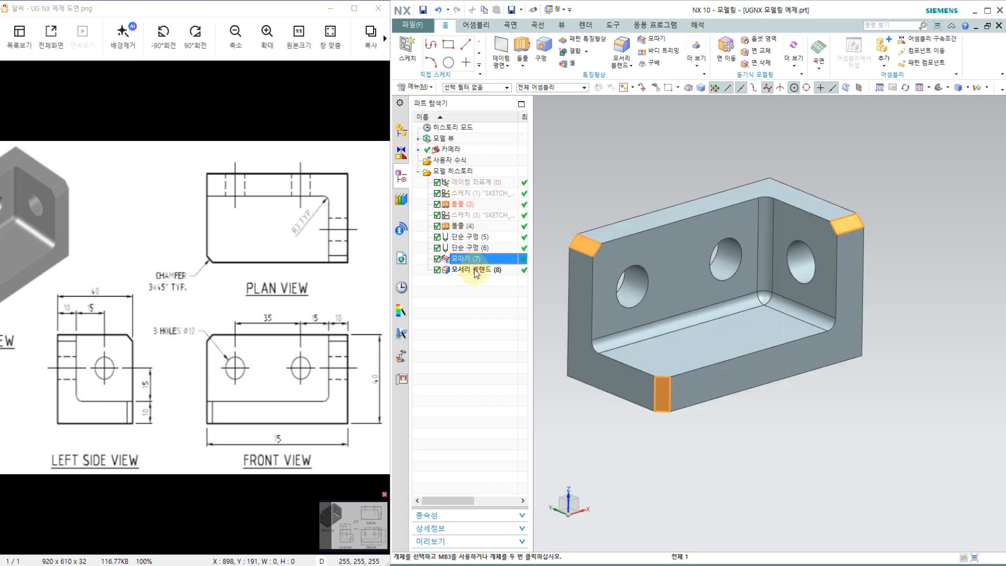
{"action": "left_click", "coordinate": [467, 270]}
{"action": "left_click", "coordinate": [464, 281]}
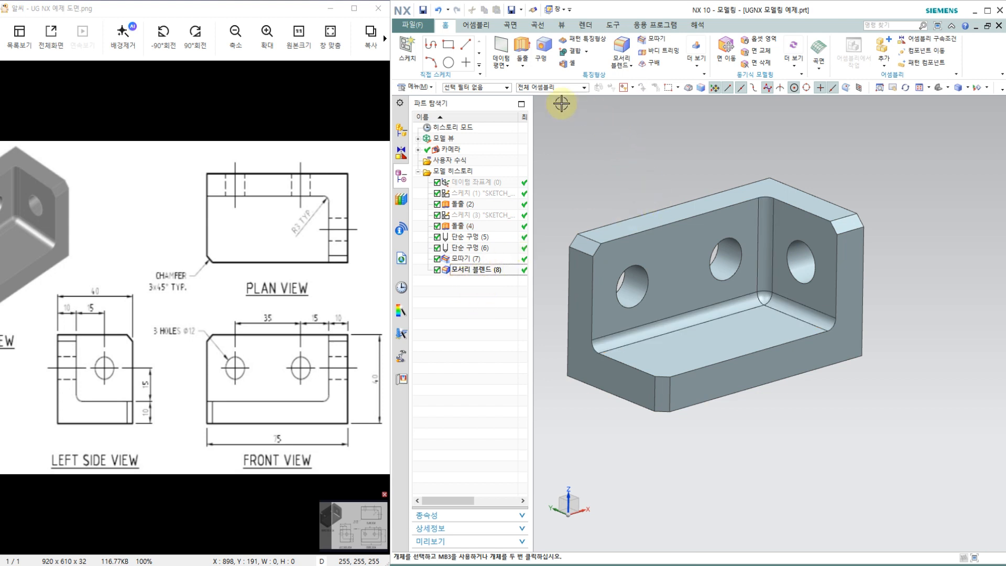
- Create a new millimetre part file named model1.prt from the Model template
{"action": "left_click", "coordinate": [412, 25]}
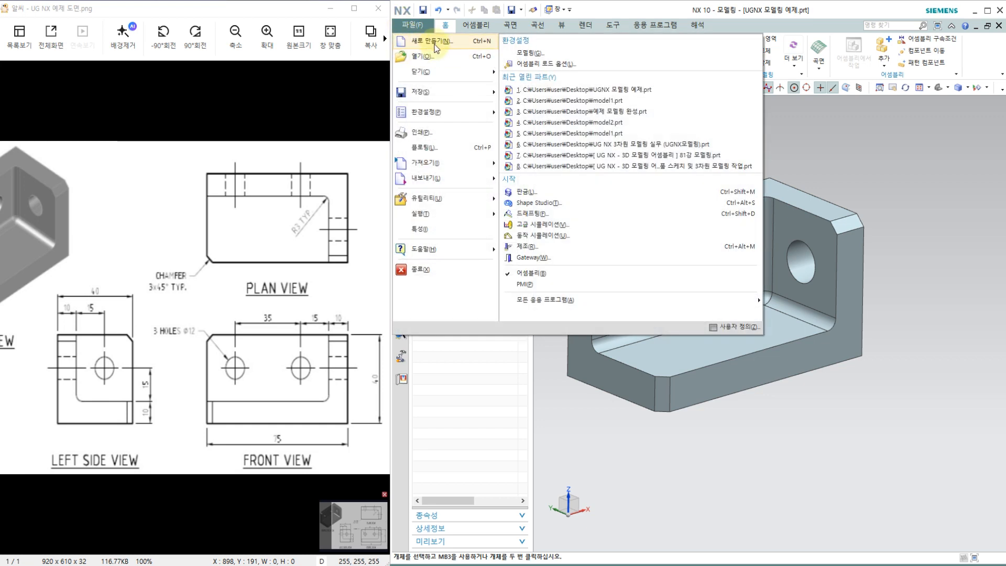
{"action": "left_click", "coordinate": [433, 43]}
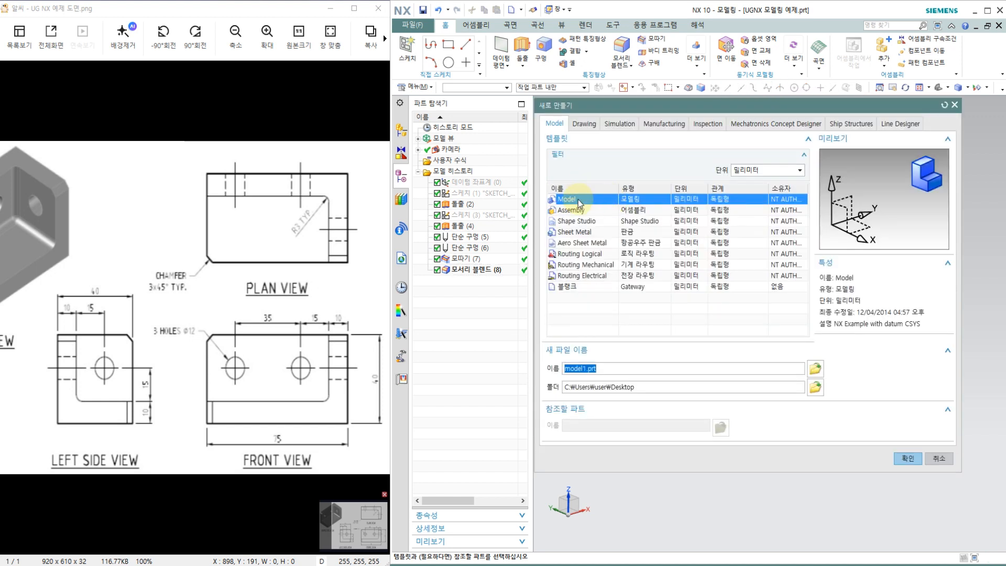
{"action": "left_click", "coordinate": [907, 459]}
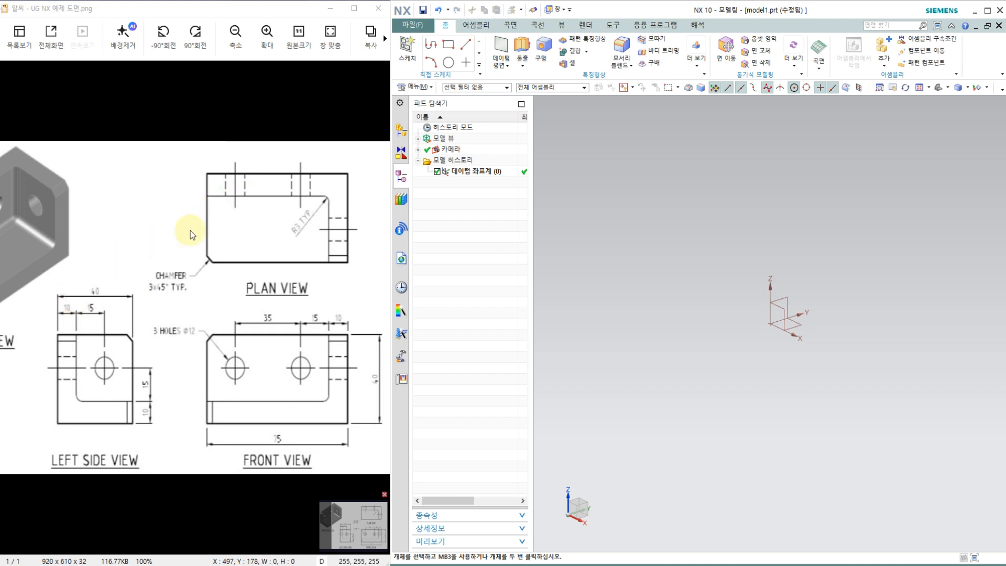
{"action": "key", "text": "ctrl+2"}
{"action": "left_click_drag", "start_coordinate": [273, 245], "coordinate": [255, 255]}
{"action": "mouse_move", "coordinate": [267, 383]}
{"action": "left_mouse_down"}
{"action": "mouse_move", "coordinate": [259, 360]}
{"action": "mouse_move", "coordinate": [255, 372]}
{"action": "left_mouse_up"}
{"action": "mouse_move", "coordinate": [139, 369]}
{"action": "left_mouse_down"}
{"action": "mouse_move", "coordinate": [101, 354]}
{"action": "mouse_move", "coordinate": [131, 369]}
{"action": "left_mouse_up"}
{"action": "key", "text": "ctrl+2"}
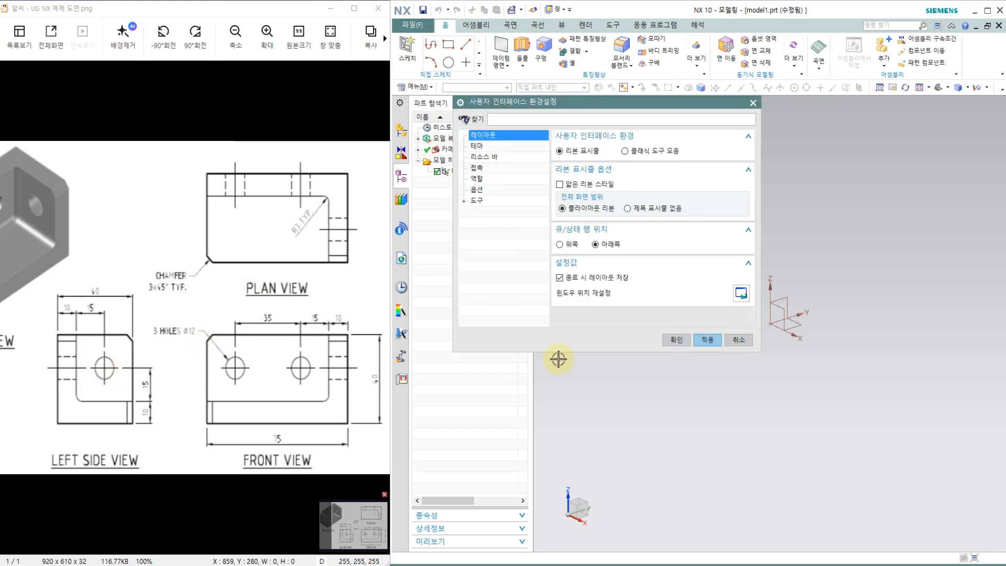
{"action": "left_click", "coordinate": [738, 339]}
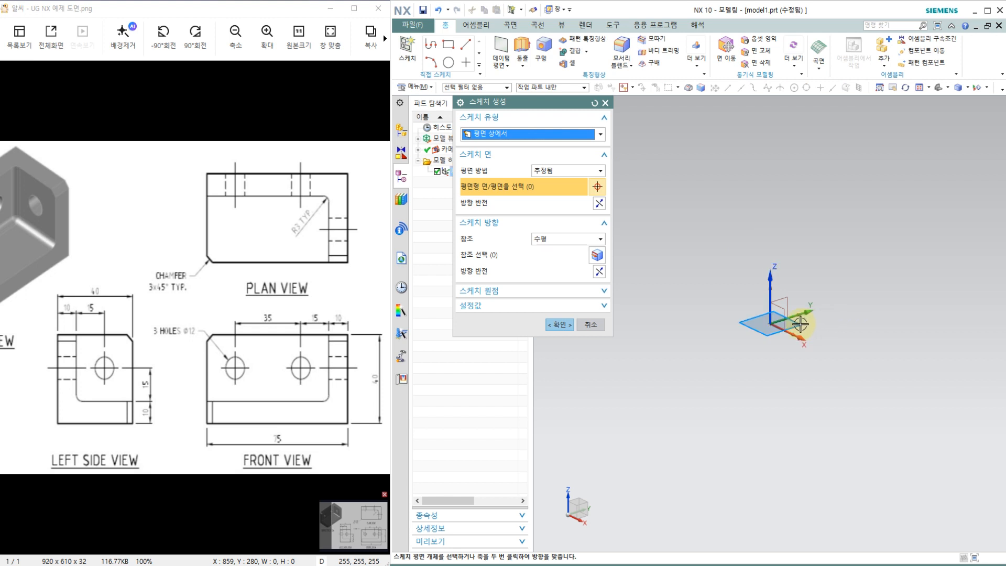
- Create a sketch on the horizontal XY datum plane, using the default orientation
{"action": "left_click", "coordinate": [784, 316]}
{"action": "left_click", "coordinate": [554, 322]}
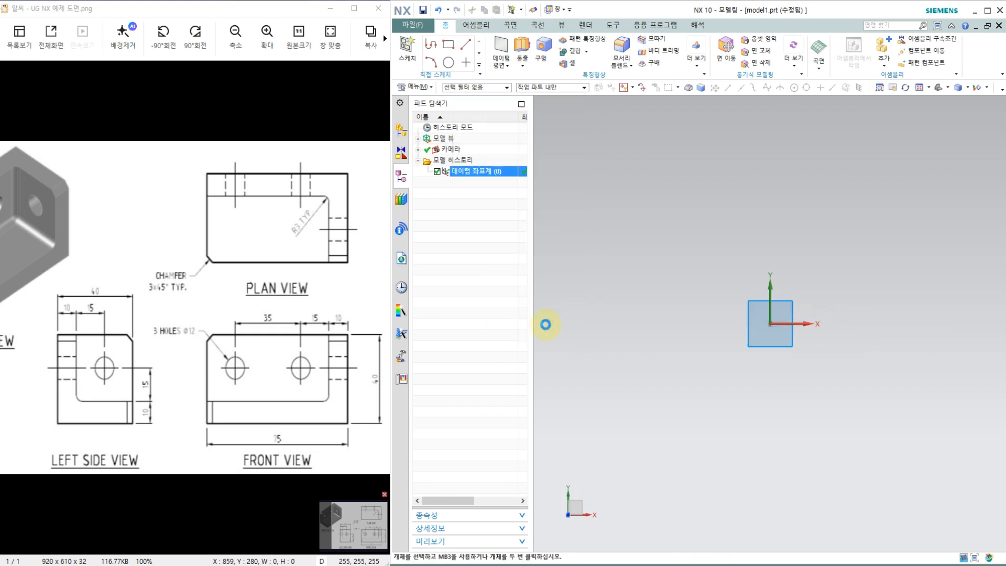
{"action": "left_click", "coordinate": [807, 325]}
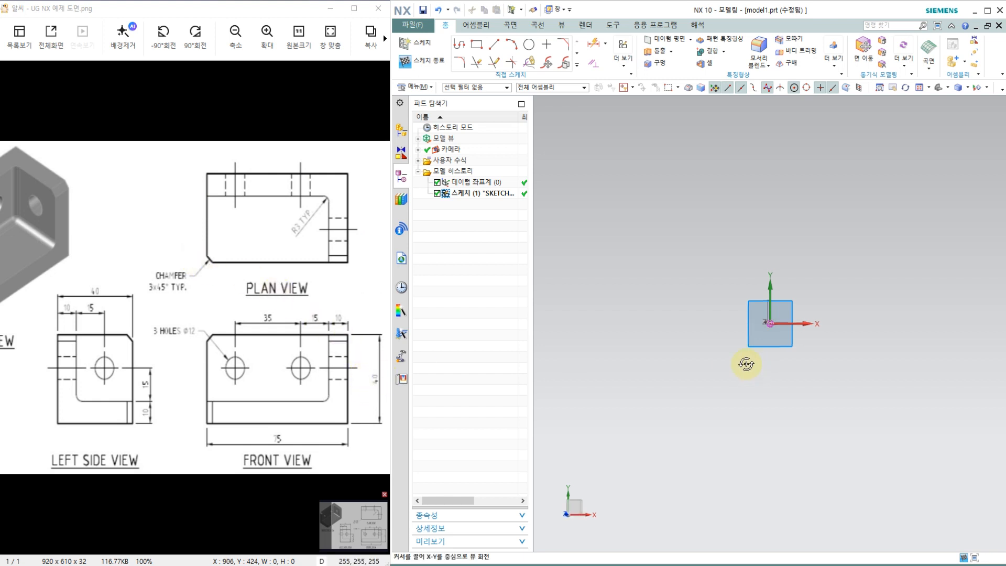
{"action": "mouse_move", "coordinate": [747, 364]}
{"action": "middle_mouse_down"}
{"action": "mouse_move", "coordinate": [731, 332]}
{"action": "mouse_move", "coordinate": [717, 336]}
{"action": "middle_mouse_up"}
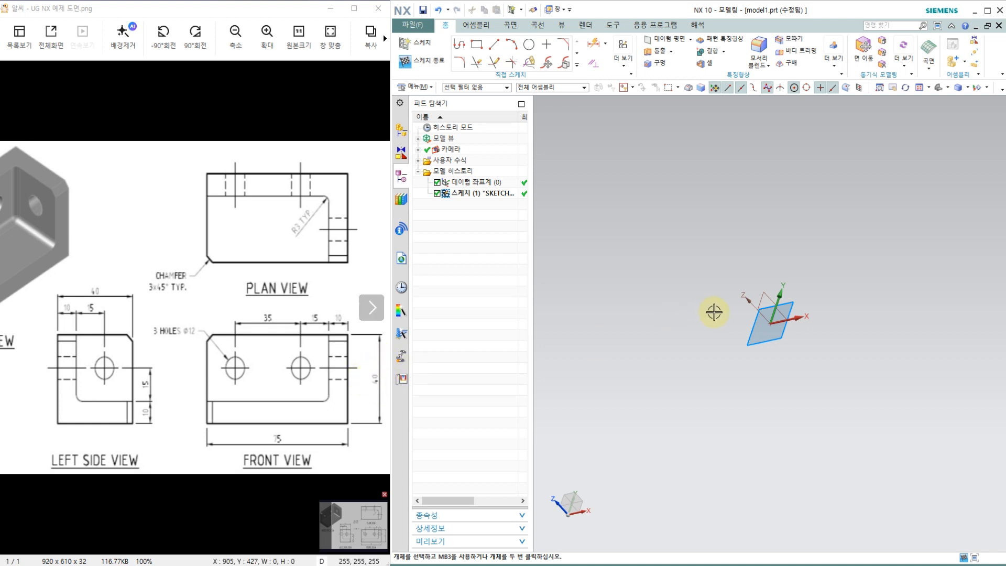
{"action": "middle_click_drag", "start_coordinate": [714, 311], "coordinate": [698, 332]}
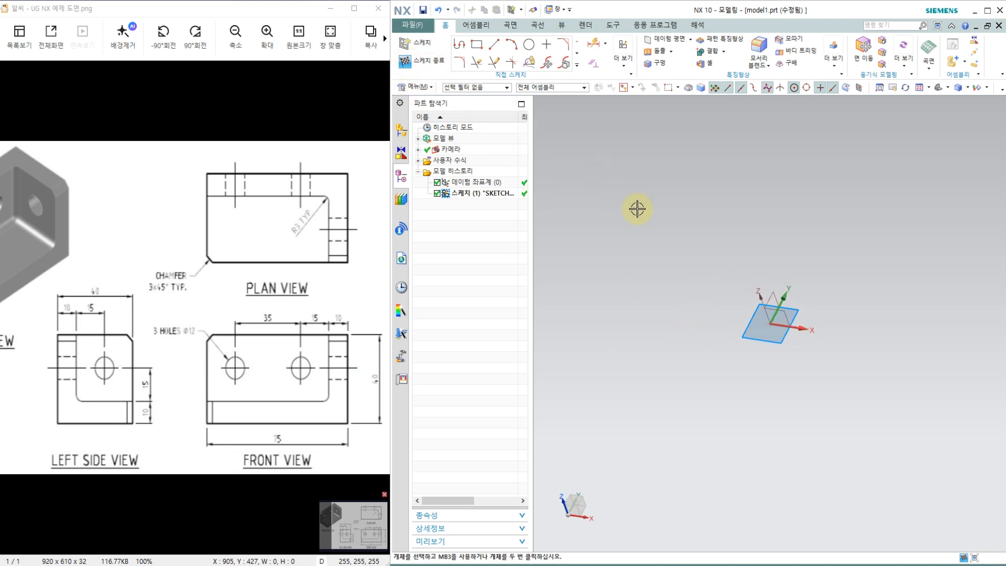
{"action": "mouse_move", "coordinate": [671, 218]}
{"action": "middle_mouse_down"}
{"action": "mouse_move", "coordinate": [666, 240]}
{"action": "mouse_move", "coordinate": [741, 308]}
{"action": "middle_mouse_up"}
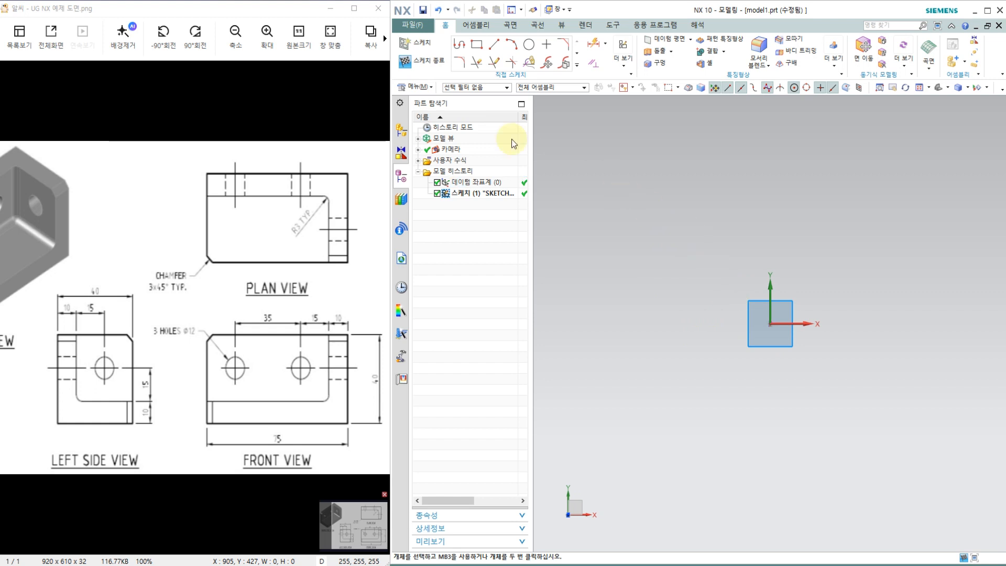
- Sketch a two-point rectangle from the sketch origin, about 126 mm wide and 80 mm high
{"action": "left_click", "coordinate": [478, 46]}
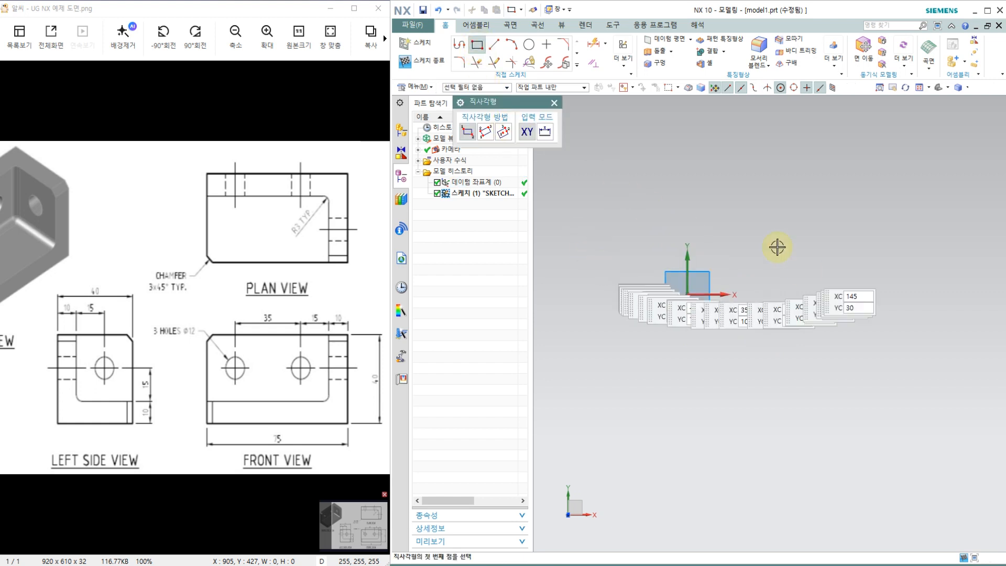
{"action": "left_click", "coordinate": [649, 335]}
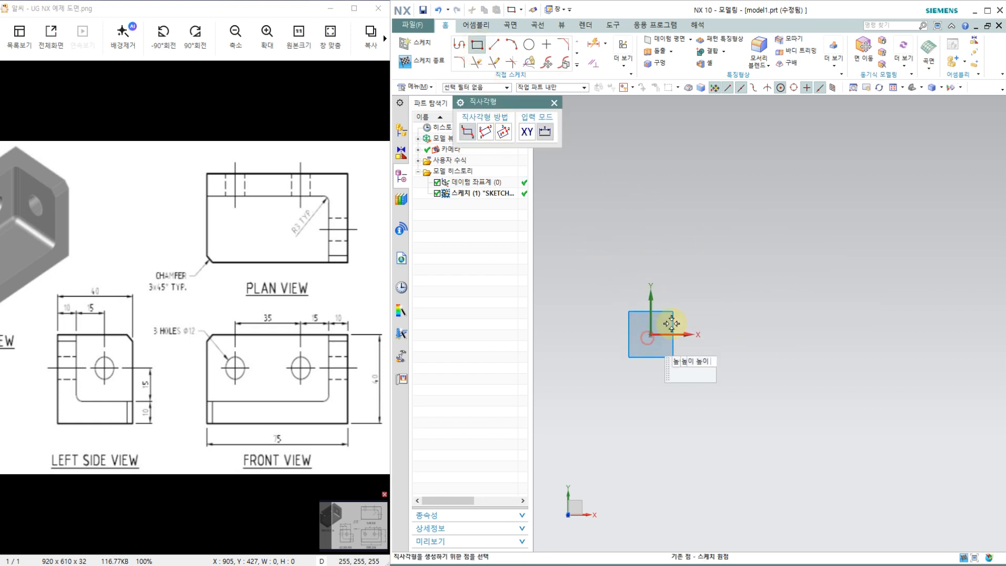
{"action": "left_click", "coordinate": [808, 229]}
- Dimension the rectangle with Rapid Dimension, setting its width to 75 mm and its height to 40 mm
{"action": "left_click", "coordinate": [593, 44]}
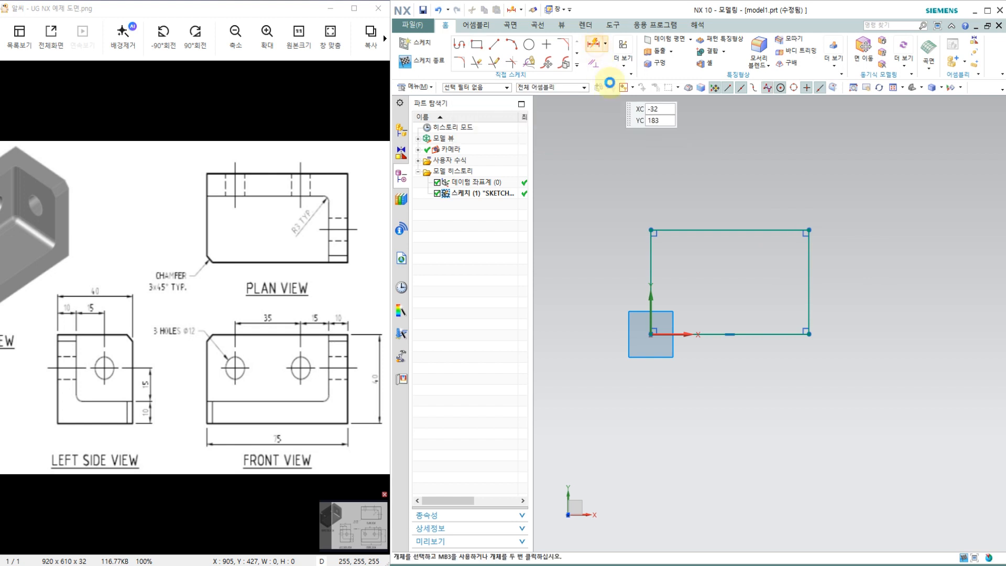
{"action": "left_click", "coordinate": [769, 333]}
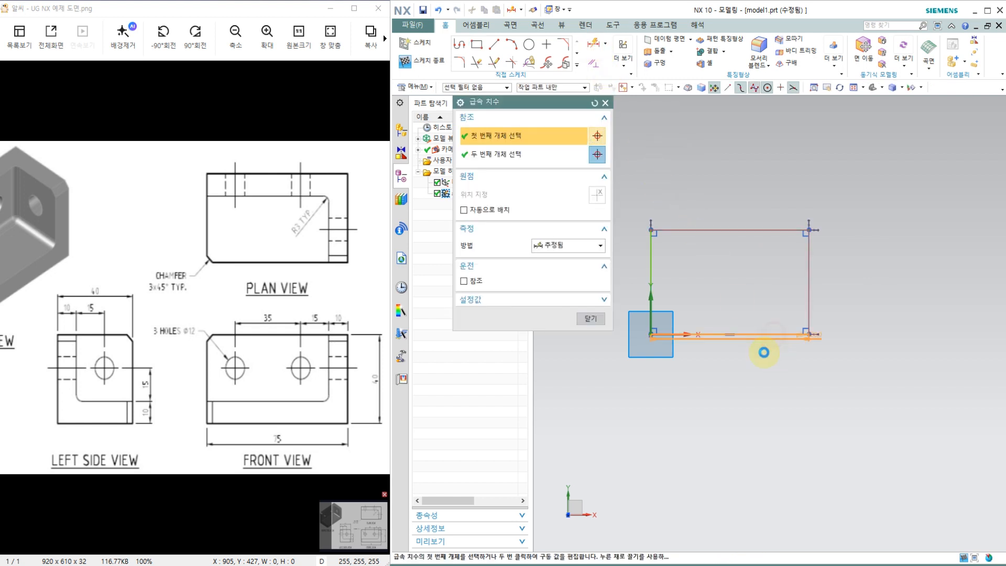
{"action": "left_click", "coordinate": [757, 358]}
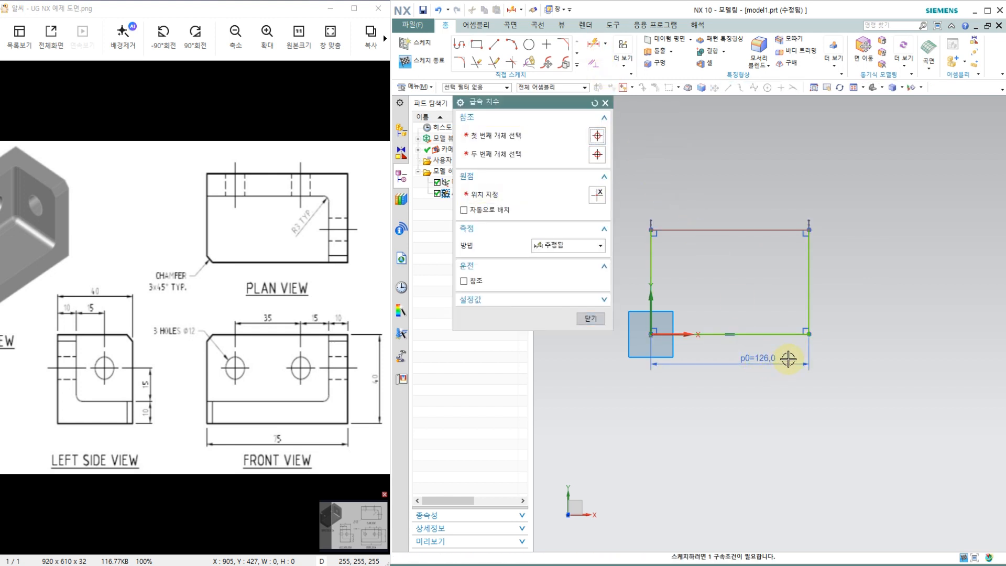
{"action": "type", "text": "75"}
{"action": "key", "text": "Return"}
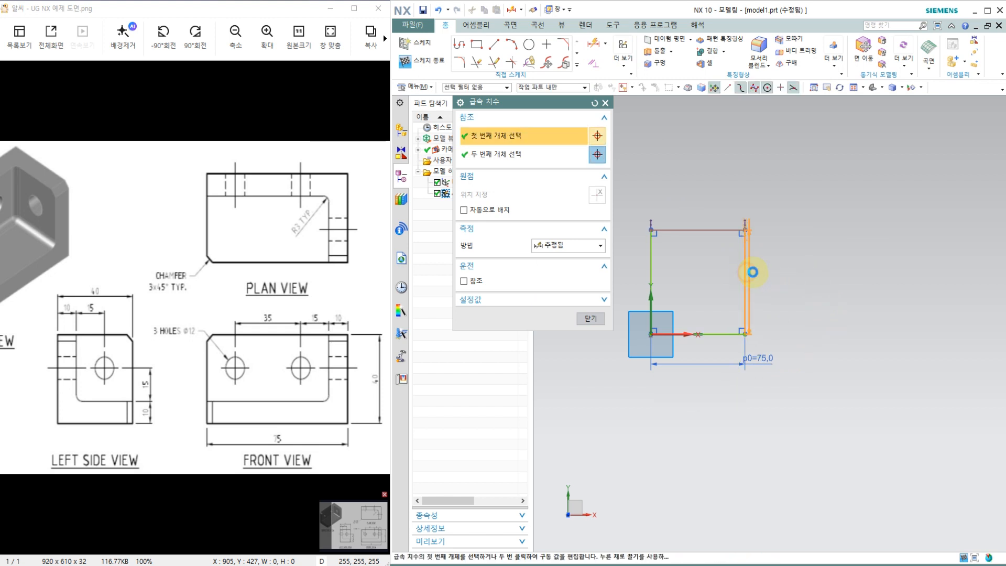
{"action": "left_click", "coordinate": [747, 272]}
{"action": "left_click", "coordinate": [799, 314]}
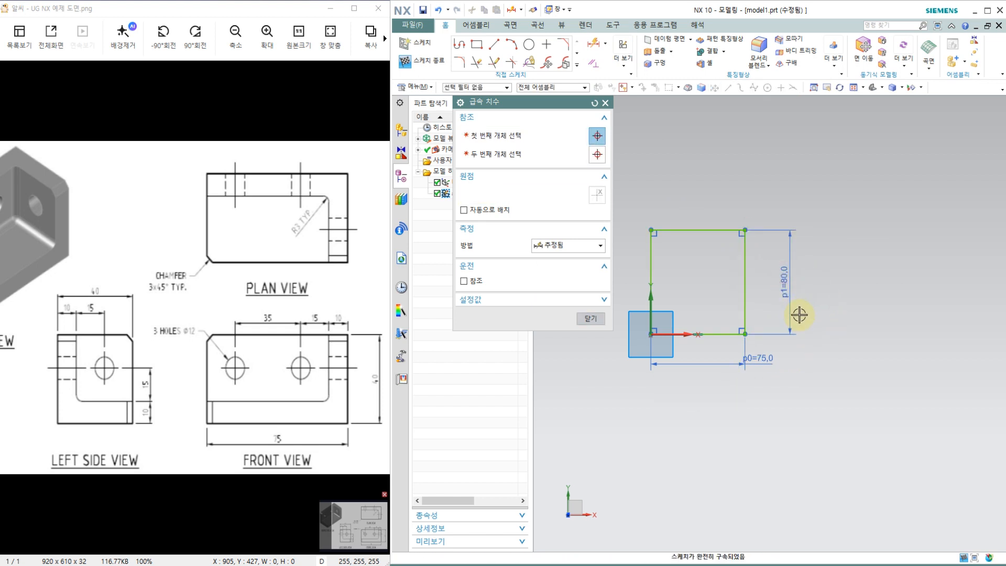
{"action": "type", "text": "40"}
{"action": "key", "text": "Return"}
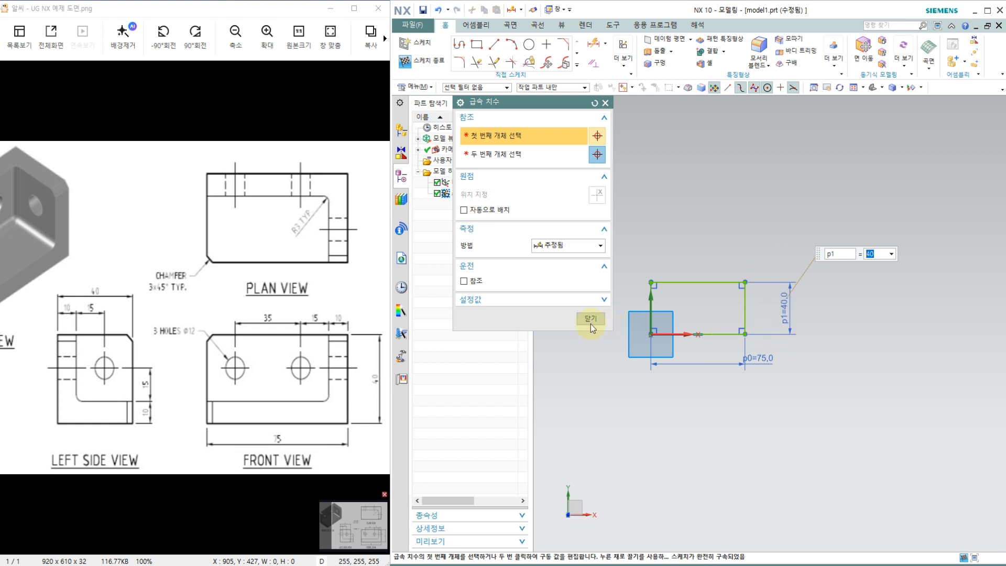
{"action": "left_click", "coordinate": [589, 319]}
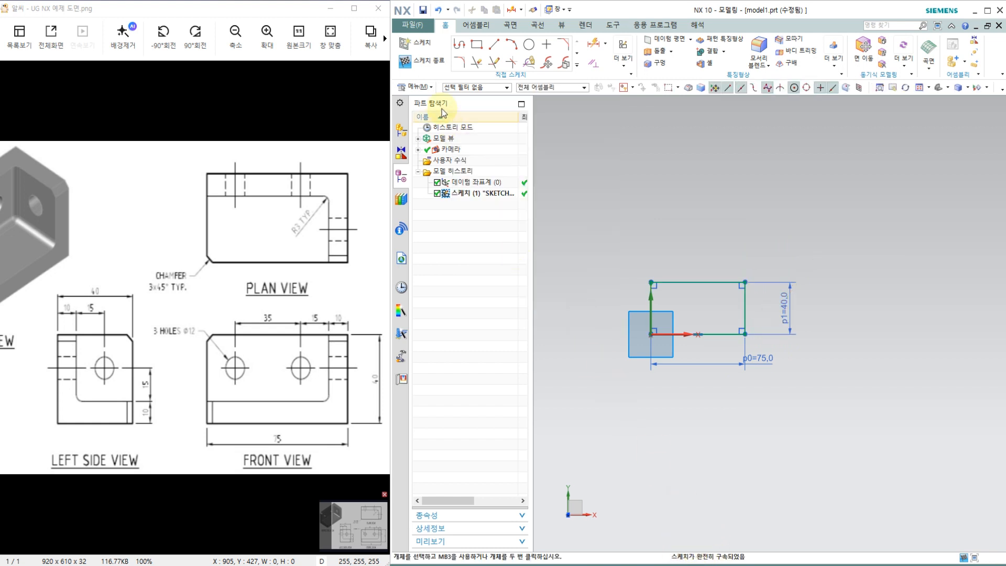
- Finish the sketch and extrude the rectangle upward from 0 to 40 mm as a solid block
{"action": "left_click", "coordinate": [433, 62]}
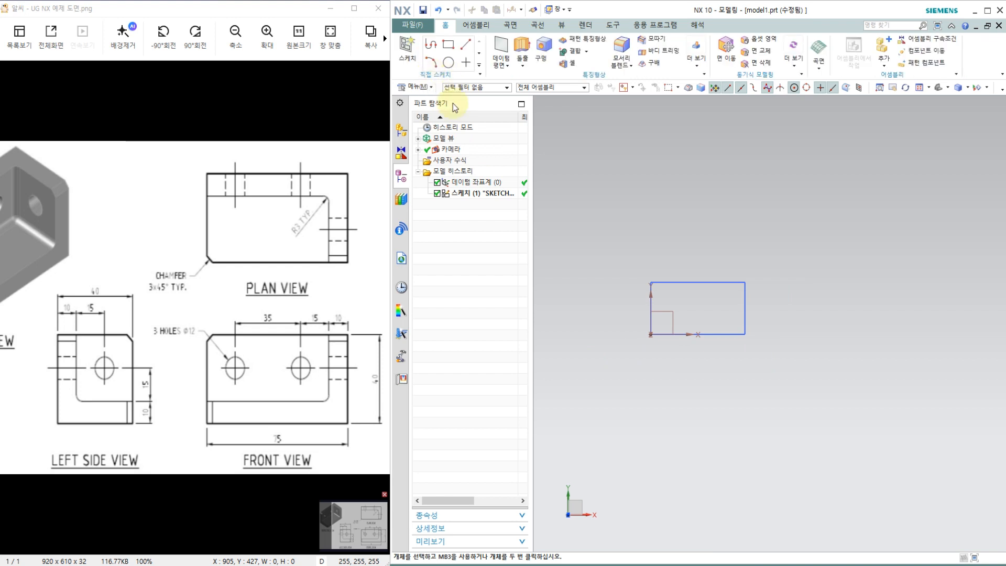
{"action": "left_click", "coordinate": [522, 50]}
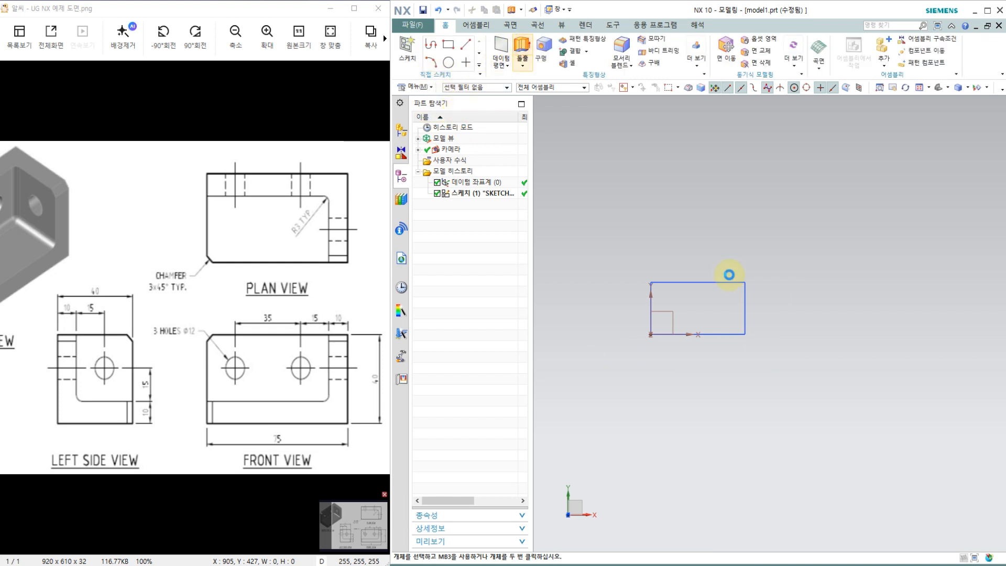
{"action": "middle_click_drag", "start_coordinate": [664, 312], "coordinate": [727, 307]}
{"action": "left_click", "coordinate": [754, 352]}
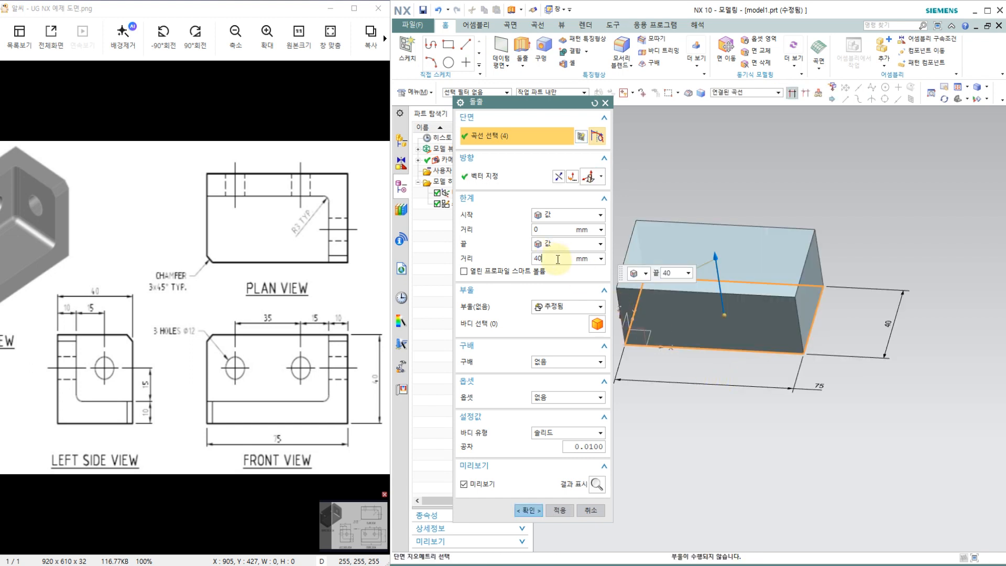
{"action": "key", "text": "Return"}
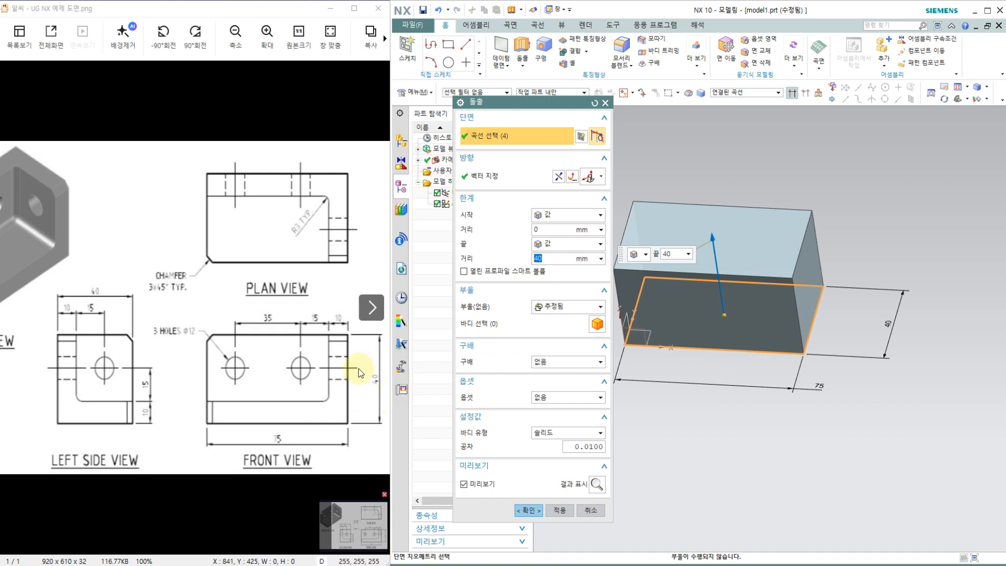
{"action": "left_click", "coordinate": [528, 509]}
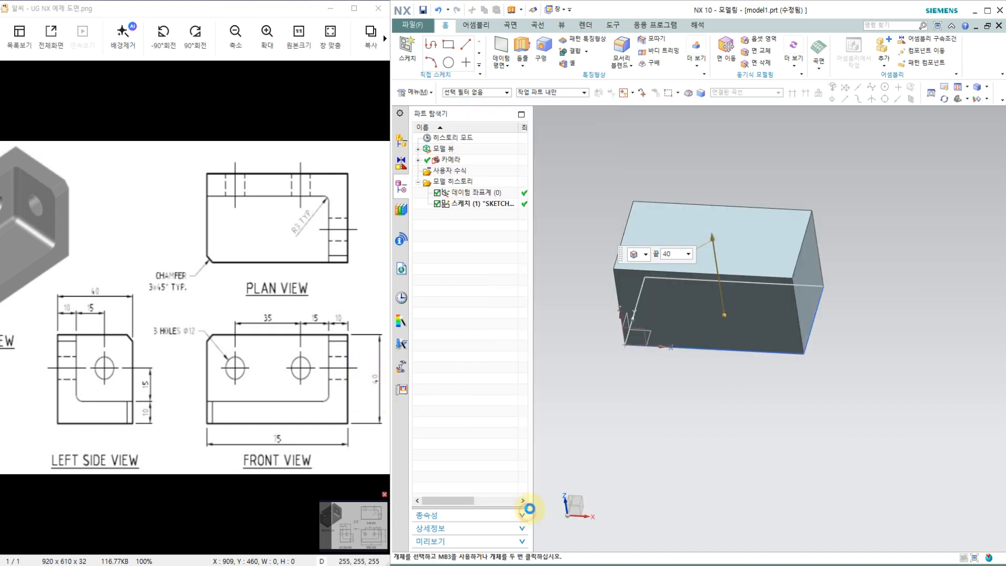
{"action": "middle_click_drag", "start_coordinate": [721, 440], "coordinate": [681, 408]}
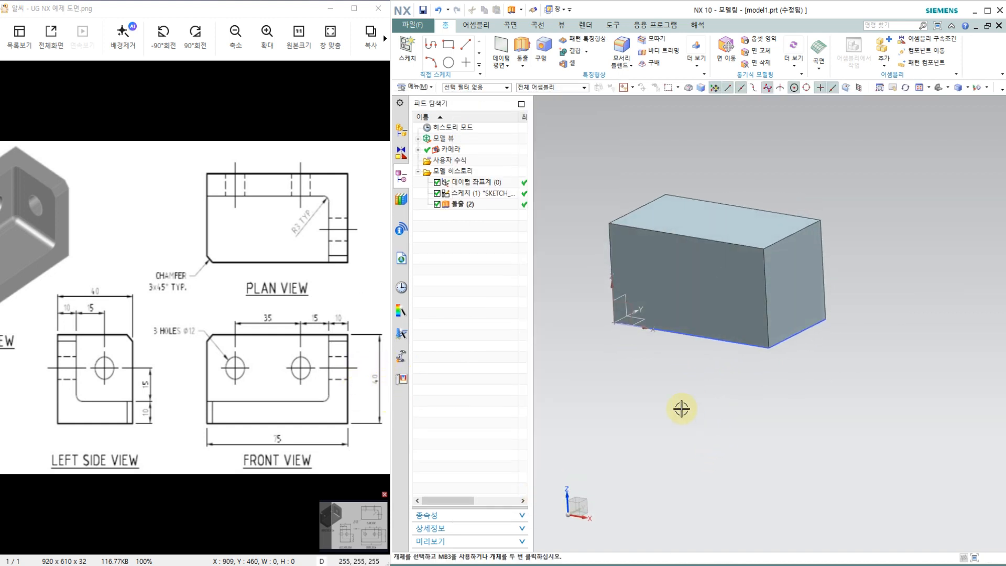
{"action": "left_click", "coordinate": [751, 229]}
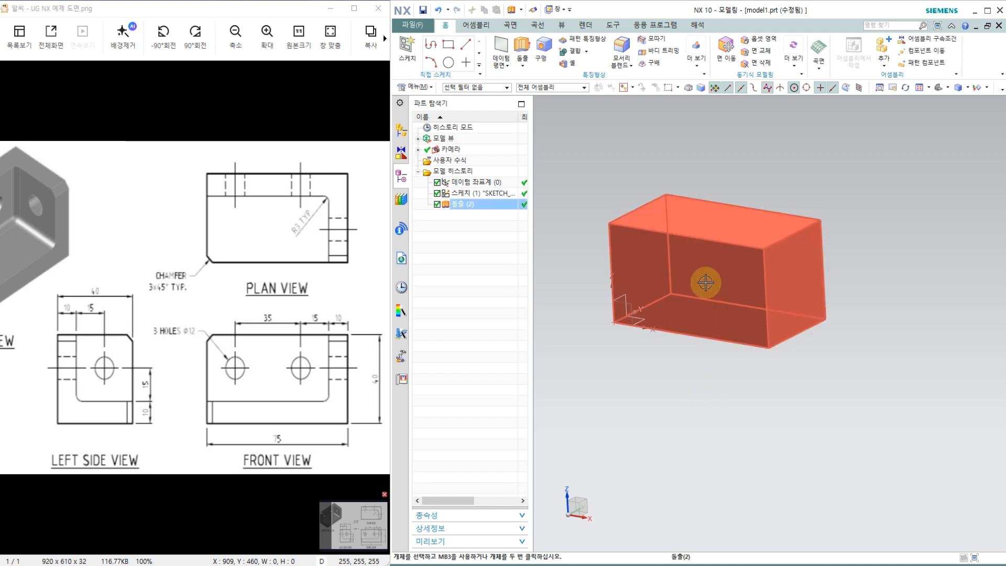
{"action": "left_click", "coordinate": [575, 202]}
{"action": "left_click", "coordinate": [408, 87]}
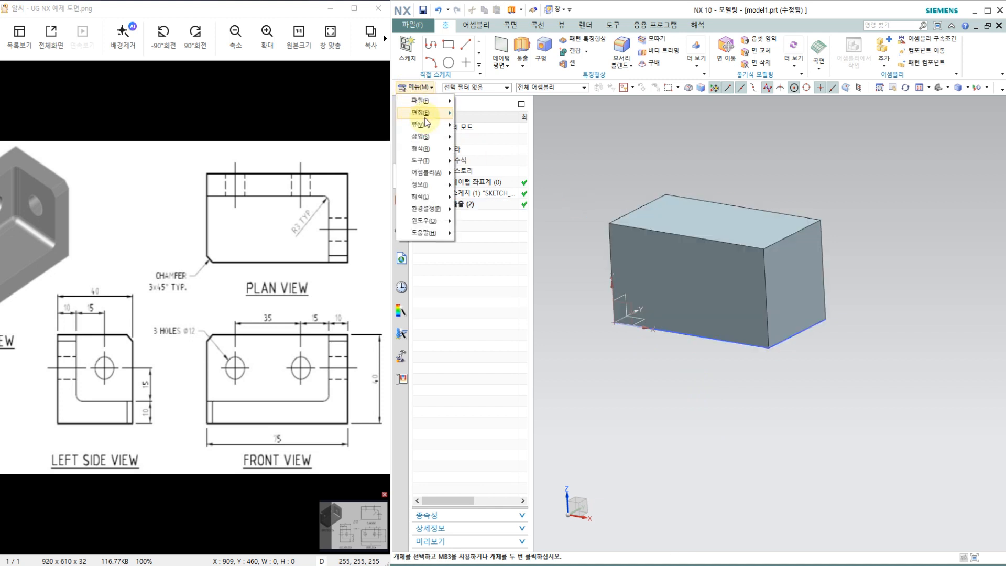
{"action": "mouse_move", "coordinate": [422, 137]}
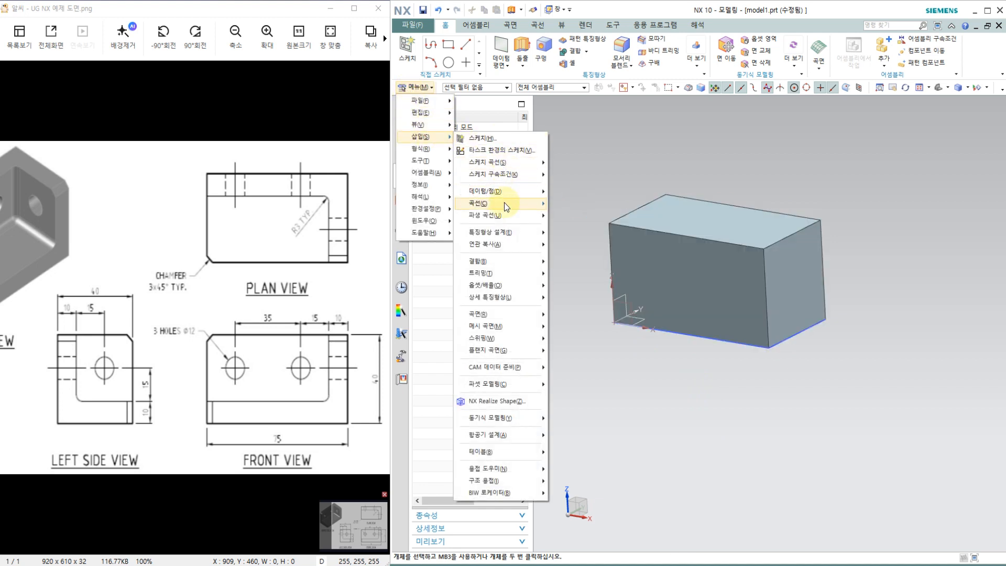
{"action": "mouse_move", "coordinate": [498, 237]}
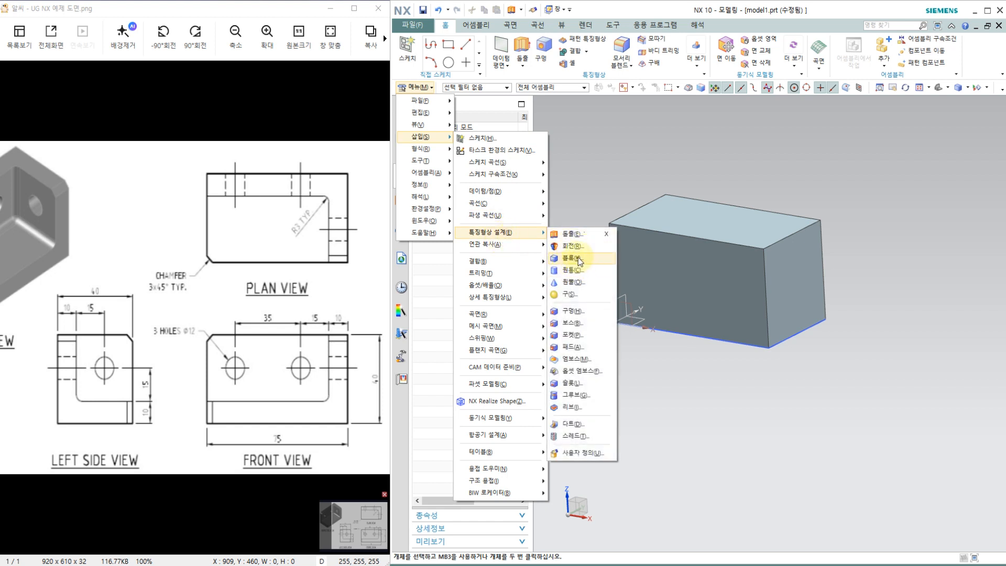
{"action": "left_click", "coordinate": [576, 185]}
{"action": "middle_click_drag", "start_coordinate": [602, 203], "coordinate": [632, 205]}
{"action": "left_click", "coordinate": [690, 265]}
{"action": "key", "text": "Escape"}
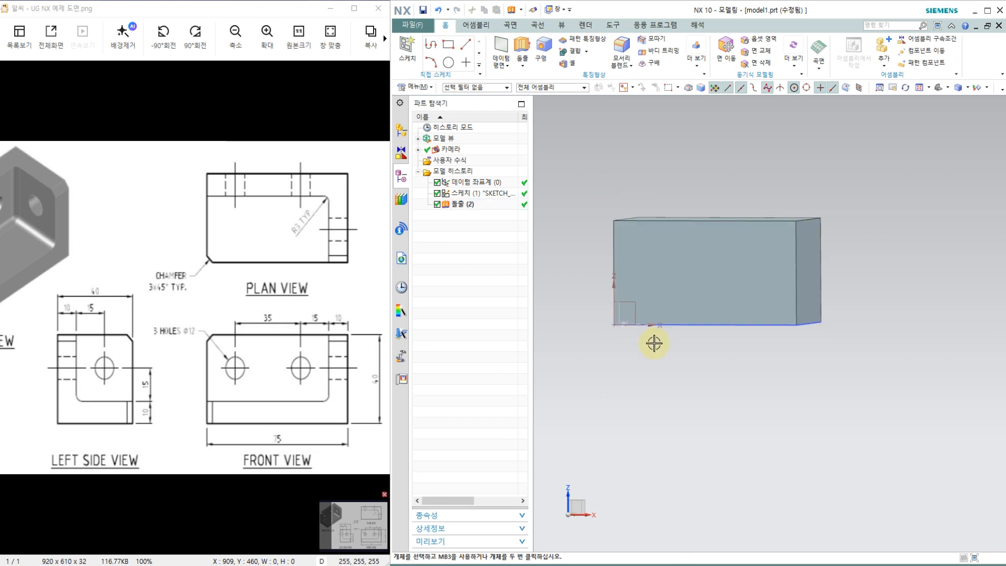
{"action": "mouse_move", "coordinate": [653, 341]}
{"action": "middle_mouse_down"}
{"action": "mouse_move", "coordinate": [718, 344]}
{"action": "mouse_move", "coordinate": [622, 332]}
{"action": "mouse_move", "coordinate": [649, 370]}
{"action": "mouse_move", "coordinate": [669, 312]}
{"action": "mouse_move", "coordinate": [559, 309]}
{"action": "mouse_move", "coordinate": [656, 328]}
{"action": "mouse_move", "coordinate": [550, 330]}
{"action": "mouse_move", "coordinate": [653, 312]}
{"action": "mouse_move", "coordinate": [660, 261]}
{"action": "mouse_move", "coordinate": [671, 348]}
{"action": "middle_mouse_up"}
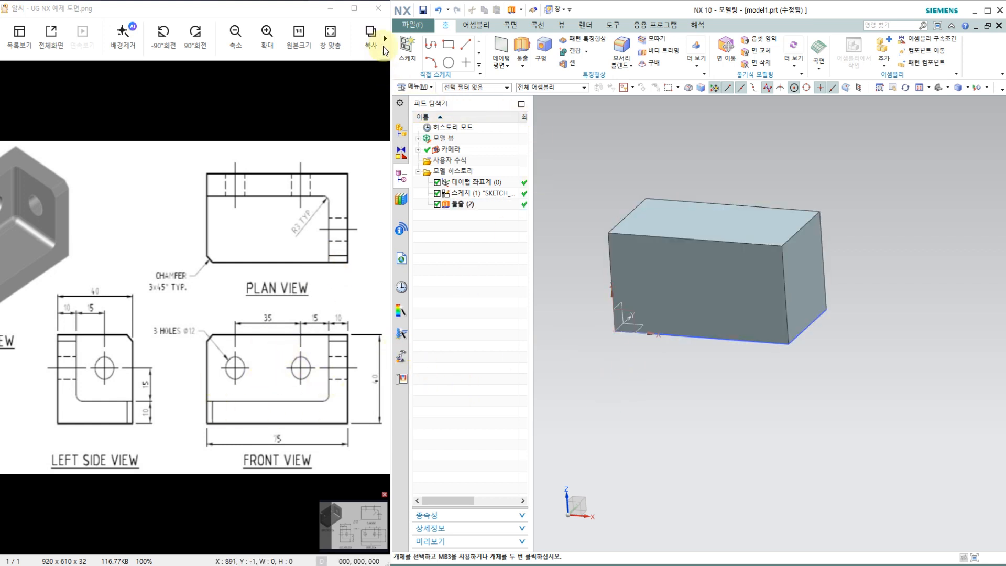
- Create a sketch on the vertical XZ plane at the block's front face, using the default orientation
{"action": "left_click", "coordinate": [407, 50]}
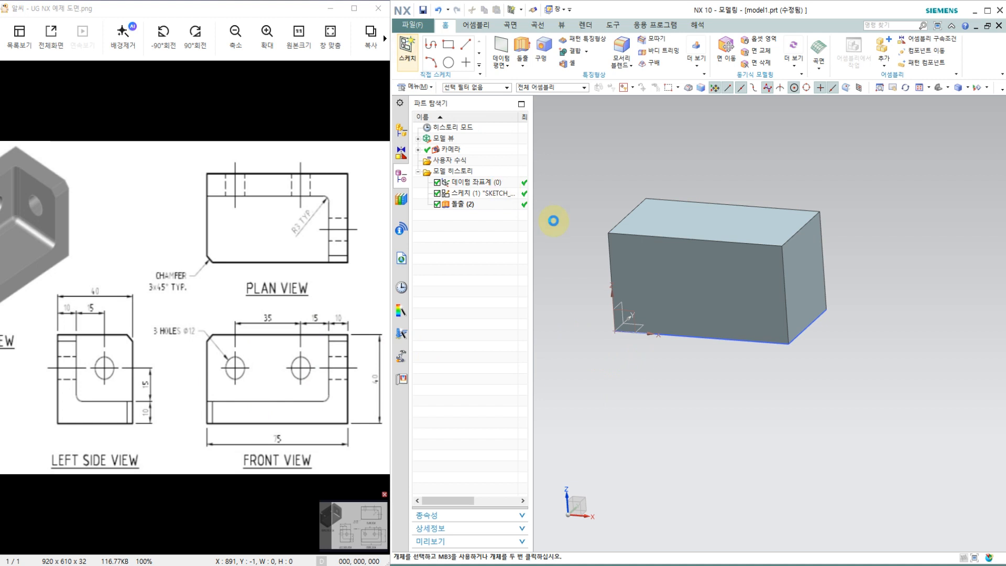
{"action": "left_click", "coordinate": [637, 308]}
{"action": "left_click", "coordinate": [559, 322]}
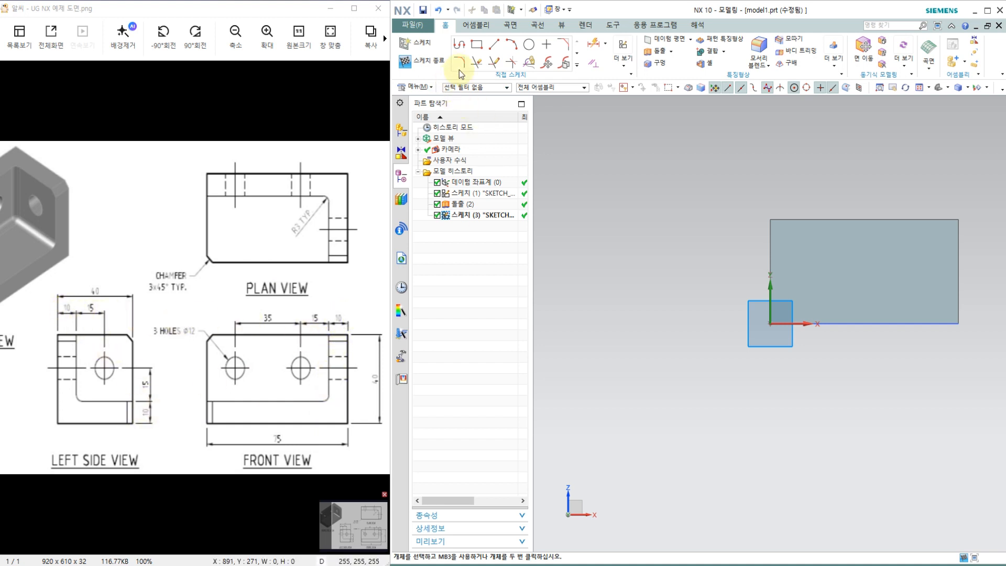
- Sketch a two-point rectangle from the front face's upper-left corner, ending about 16 mm from its right edge and 12 mm above its bottom edge
{"action": "left_click", "coordinate": [475, 46]}
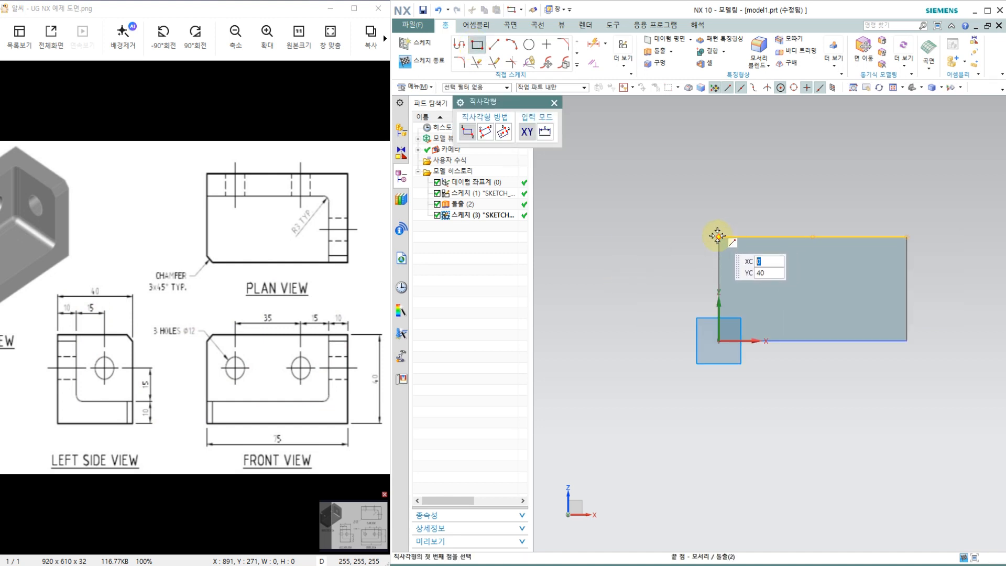
{"action": "left_click", "coordinate": [719, 236]}
{"action": "left_click", "coordinate": [866, 308]}
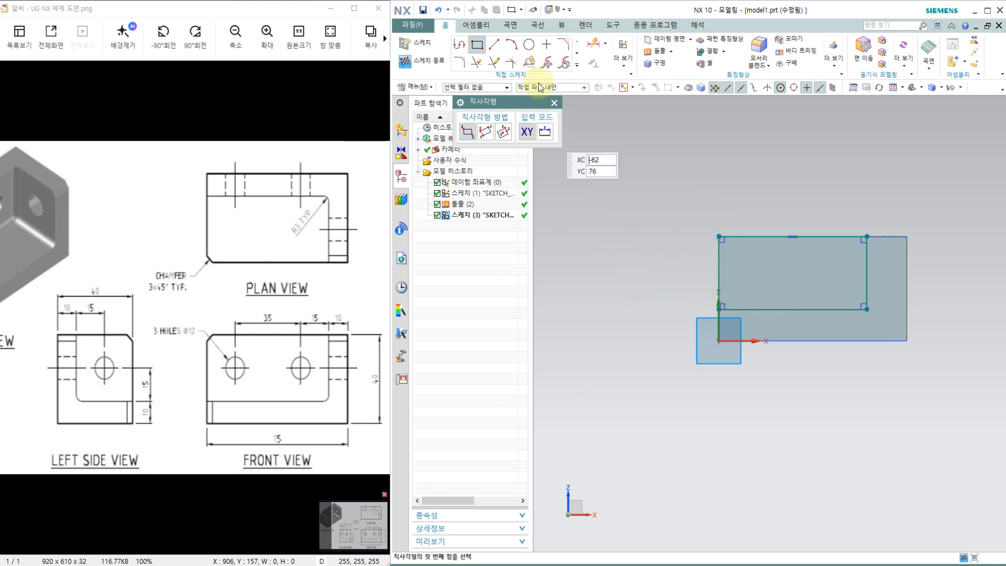
- Dimension the gap between the rectangle's right side and the block's right edge with Rapid Dimension, setting it to 10 mm
{"action": "left_click", "coordinate": [594, 44]}
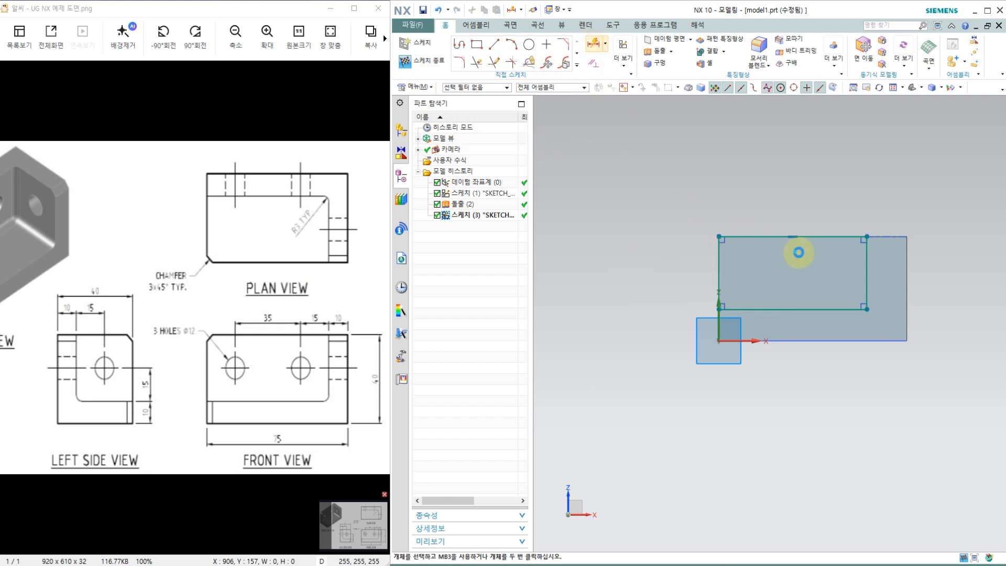
{"action": "left_click", "coordinate": [868, 251]}
{"action": "left_click", "coordinate": [905, 250]}
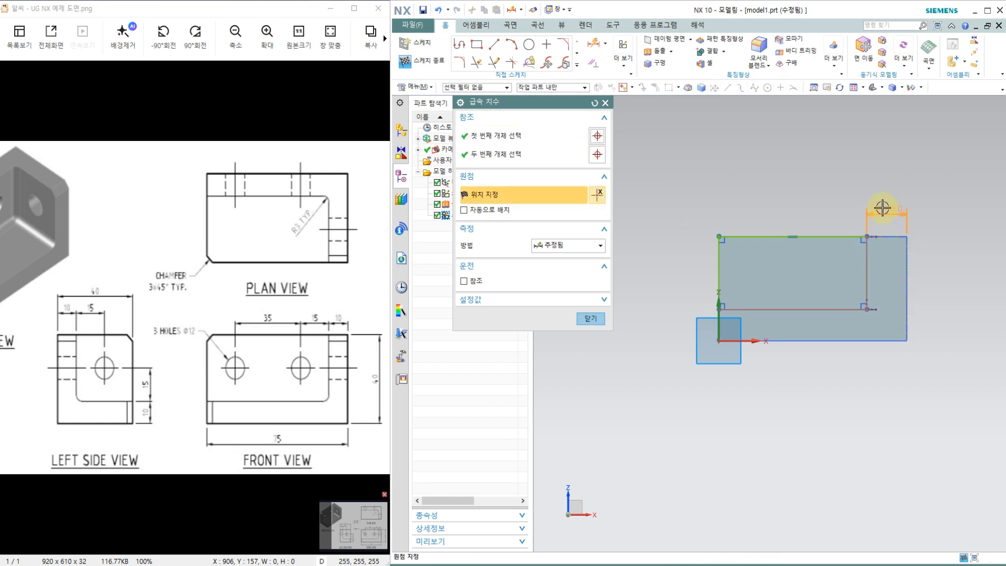
{"action": "left_click", "coordinate": [882, 208]}
{"action": "type", "text": "10"}
{"action": "key", "text": "Return"}
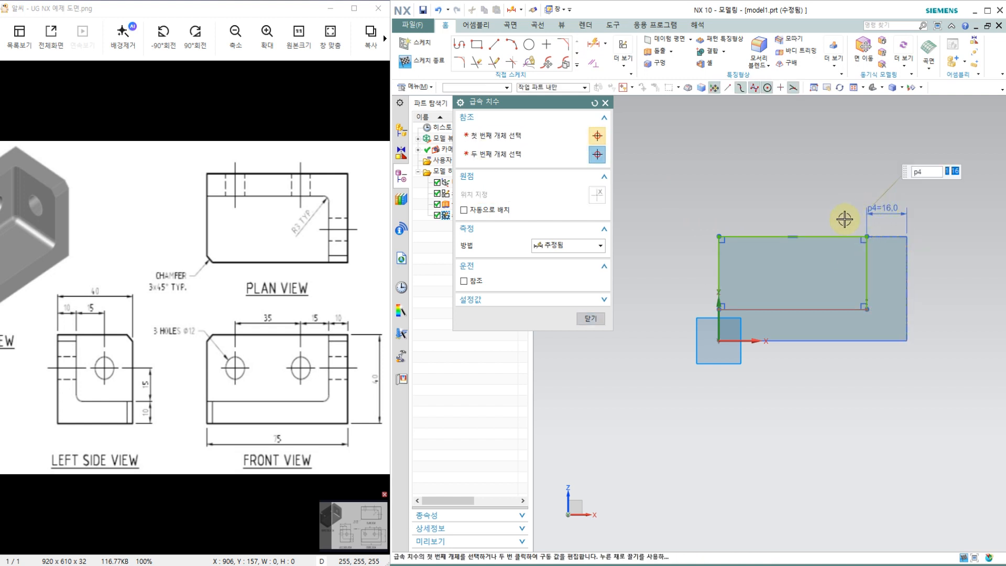
- Dimension the gap between the rectangle's lower side and the block's bottom edge, setting it to 10 mm
{"action": "left_click", "coordinate": [784, 309]}
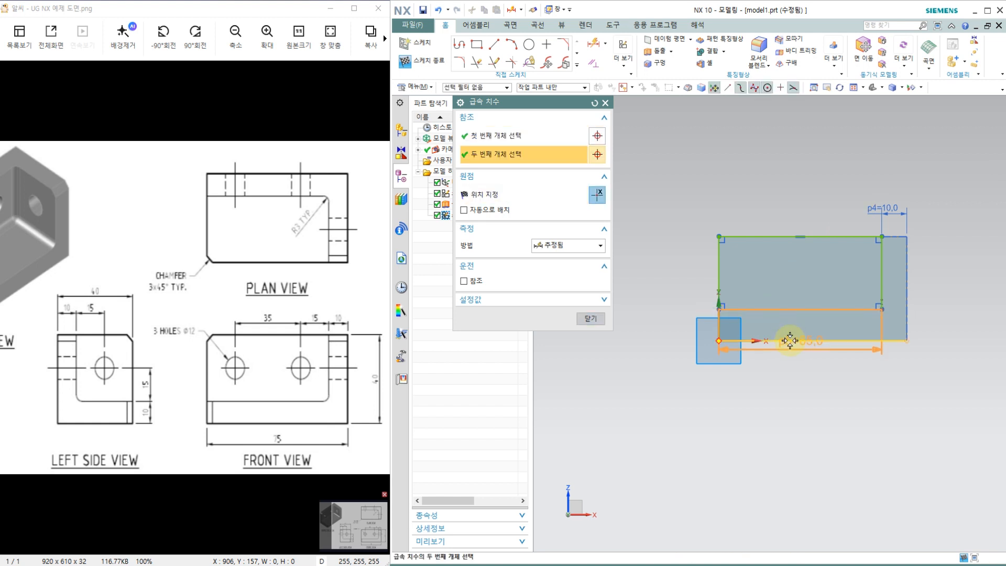
{"action": "left_click", "coordinate": [788, 341]}
{"action": "left_click", "coordinate": [665, 328]}
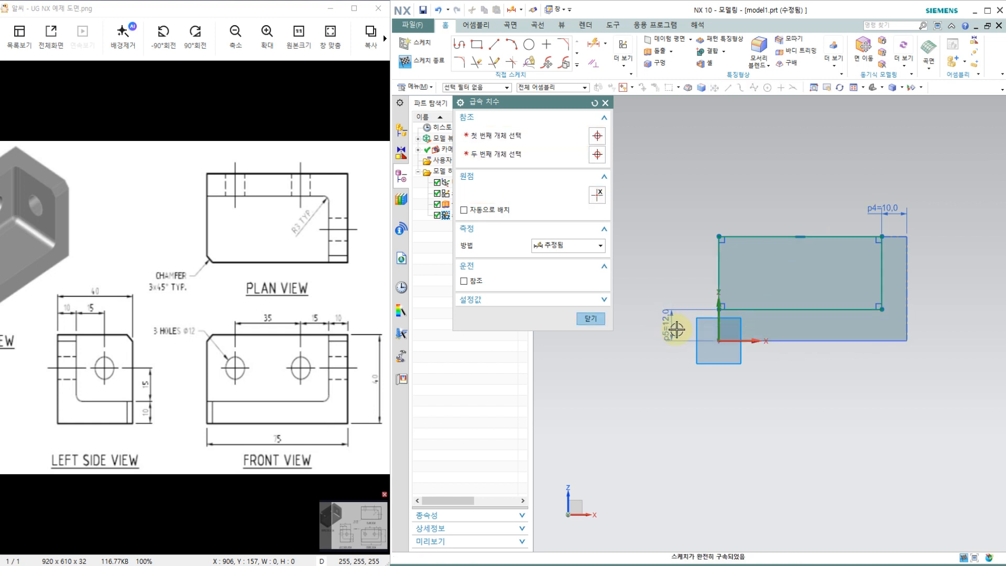
{"action": "double_click", "coordinate": [668, 325]}
{"action": "type", "text": "10"}
{"action": "key", "text": "Return"}
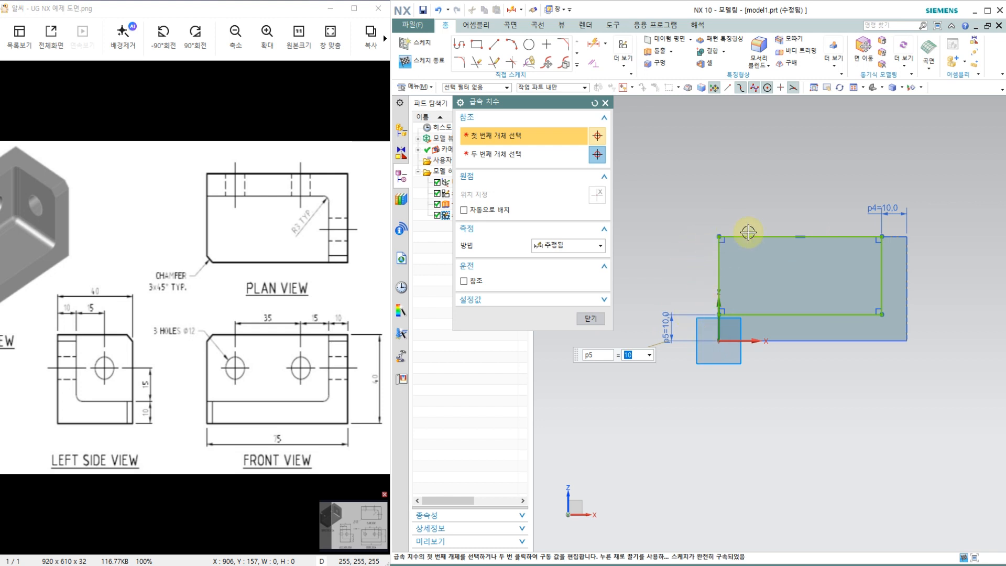
{"action": "left_click", "coordinate": [591, 318]}
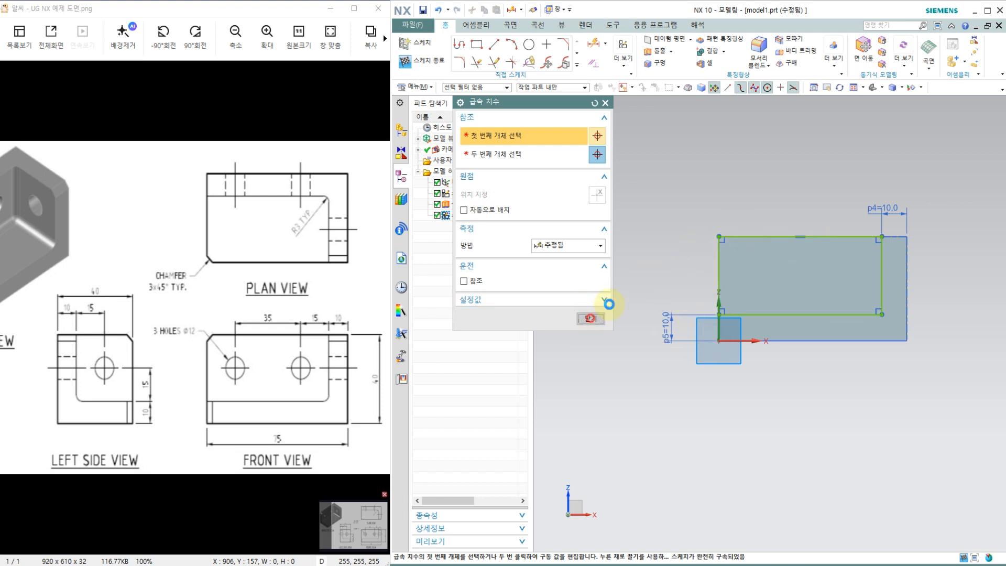
- Finish the sketch and choose the rectangle's four lines as the section for an Extrude
{"action": "middle_click_drag", "start_coordinate": [675, 224], "coordinate": [658, 245]}
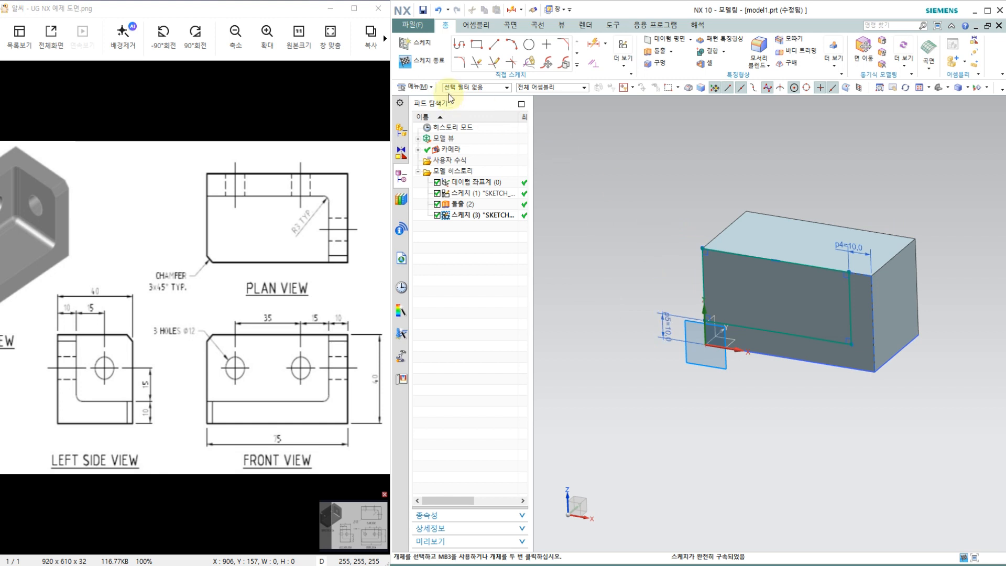
{"action": "left_click", "coordinate": [443, 70]}
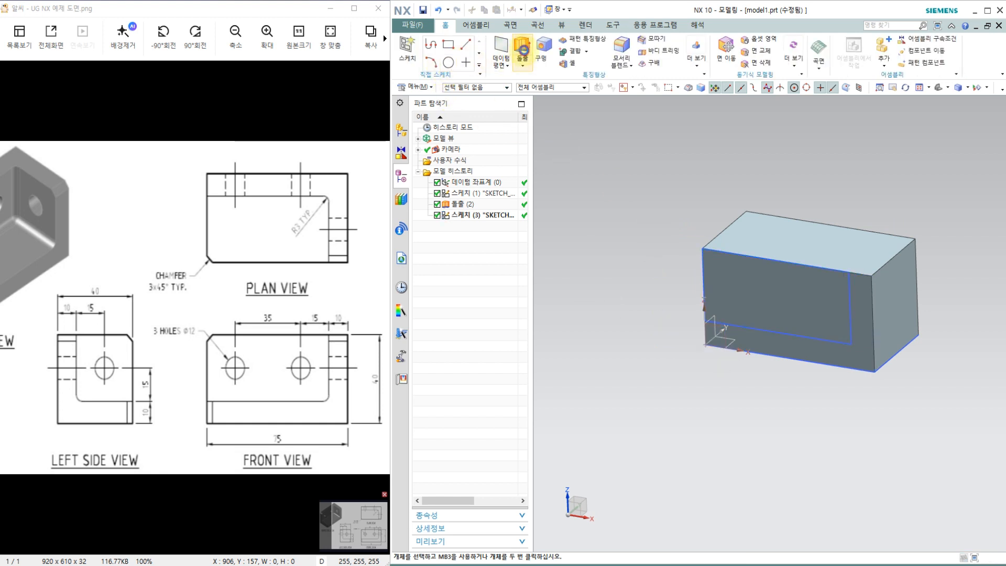
{"action": "left_click", "coordinate": [849, 300]}
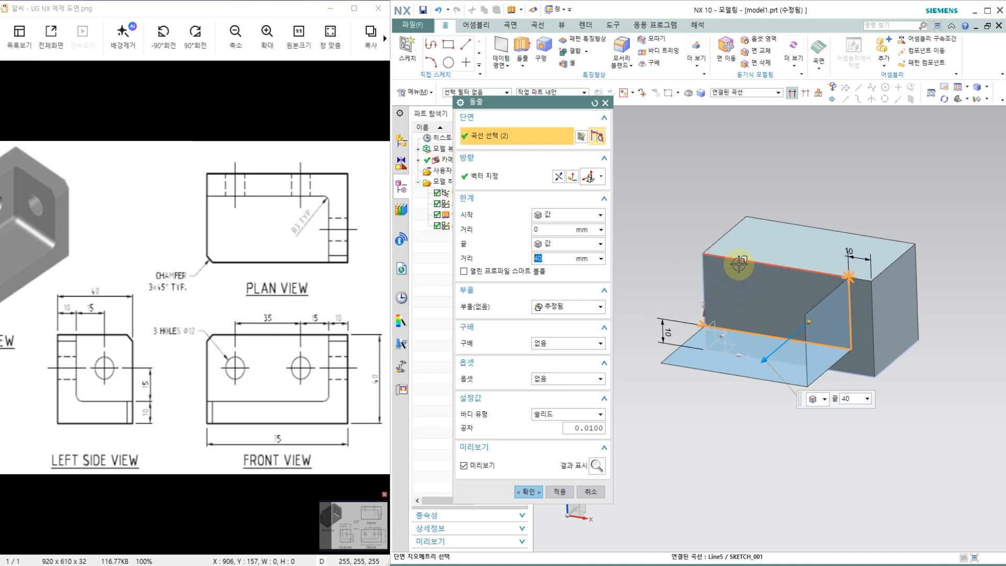
{"action": "left_click", "coordinate": [701, 317]}
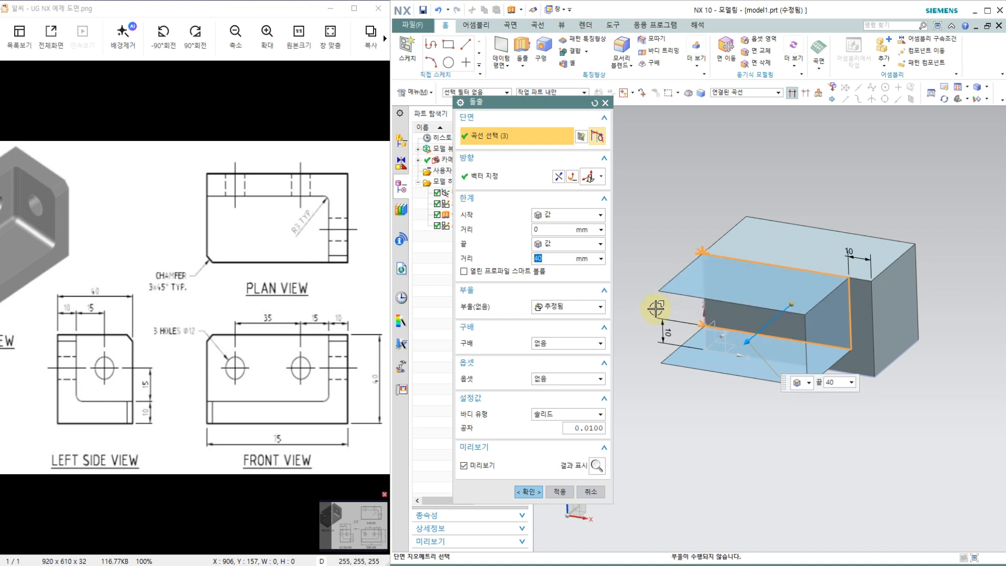
{"action": "middle_click_drag", "start_coordinate": [653, 308], "coordinate": [701, 288]}
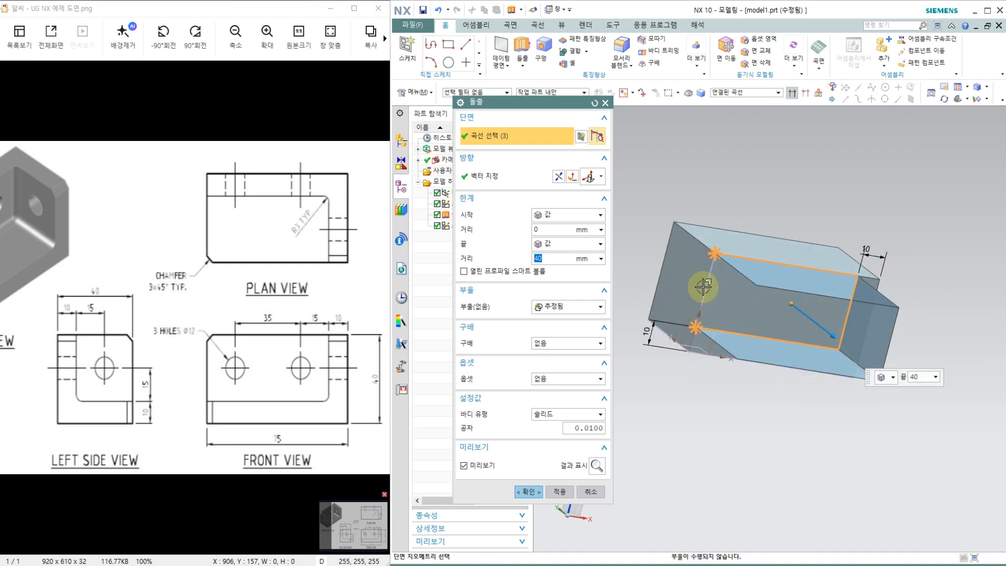
{"action": "left_click", "coordinate": [674, 305]}
{"action": "middle_click_drag", "start_coordinate": [759, 410], "coordinate": [723, 418]}
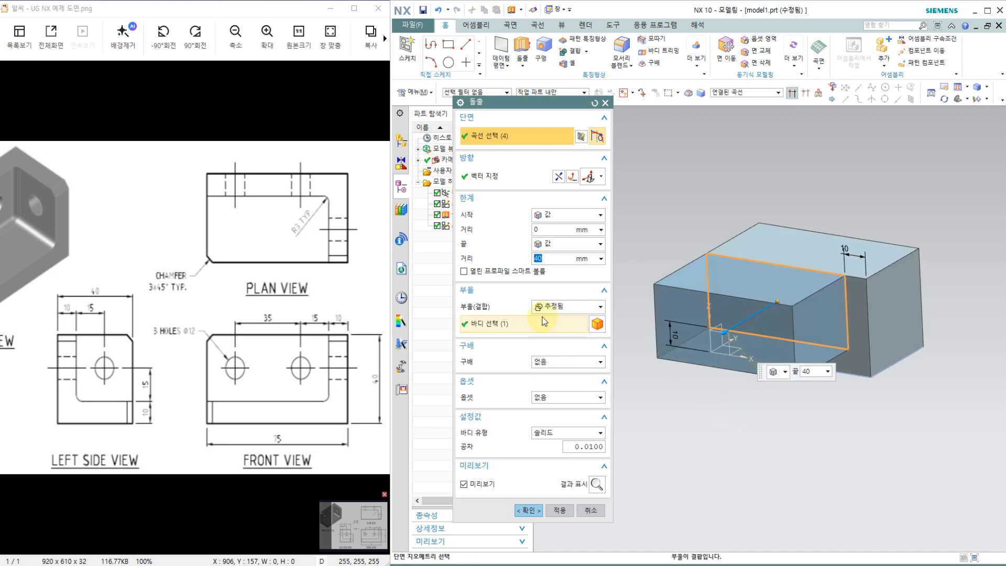
- Reverse the extrusion into the block, set its end distance to 40-10 mm, and subtract it from the body to cut the pocket
{"action": "left_click", "coordinate": [560, 179]}
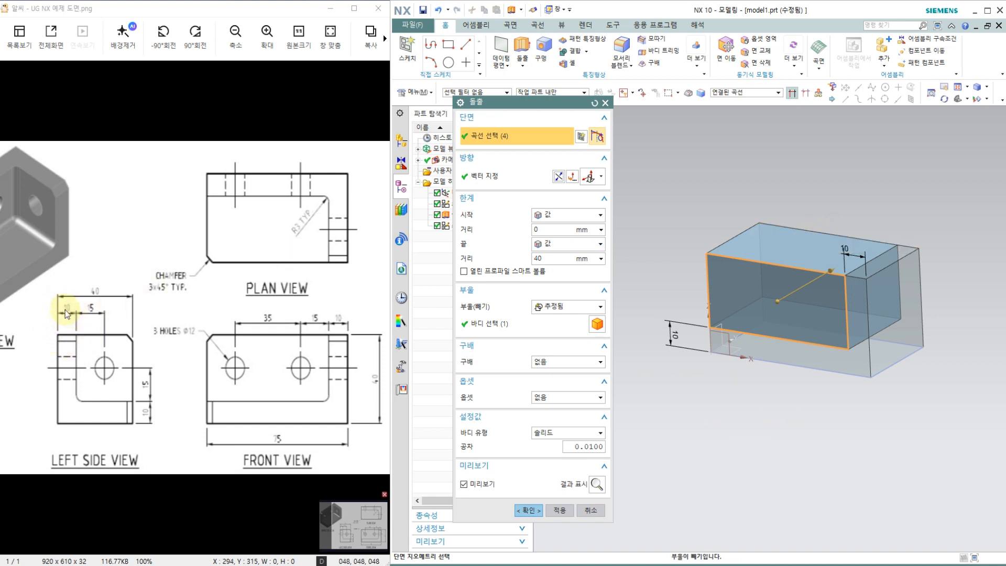
{"action": "left_click", "coordinate": [550, 257]}
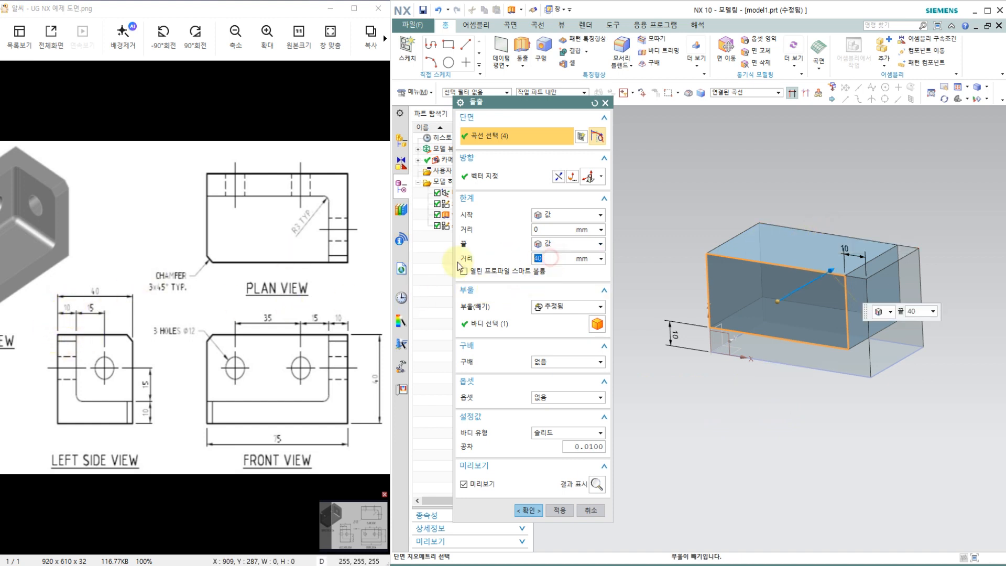
{"action": "type", "text": "-10"}
{"action": "key", "text": "Return"}
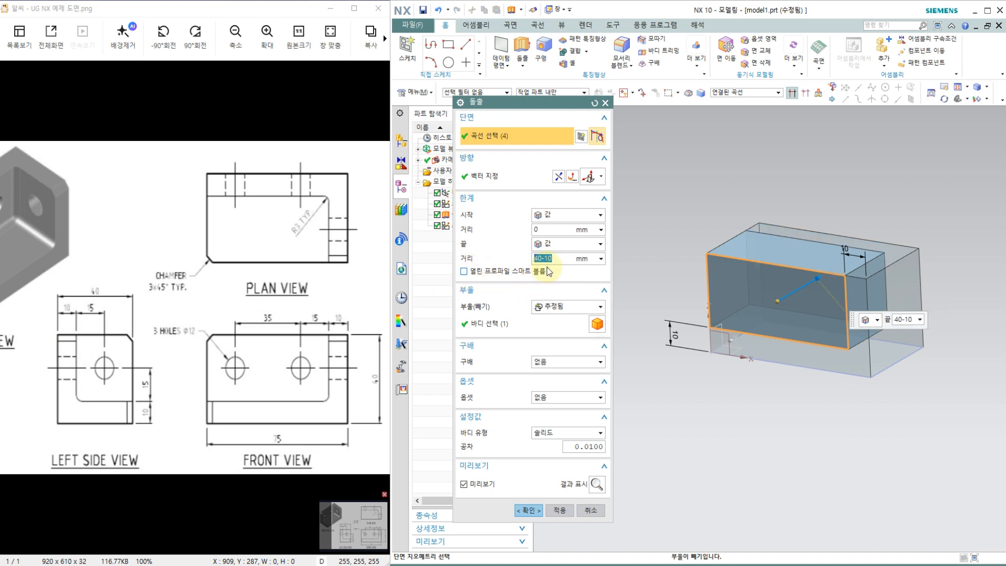
{"action": "left_click", "coordinate": [575, 306]}
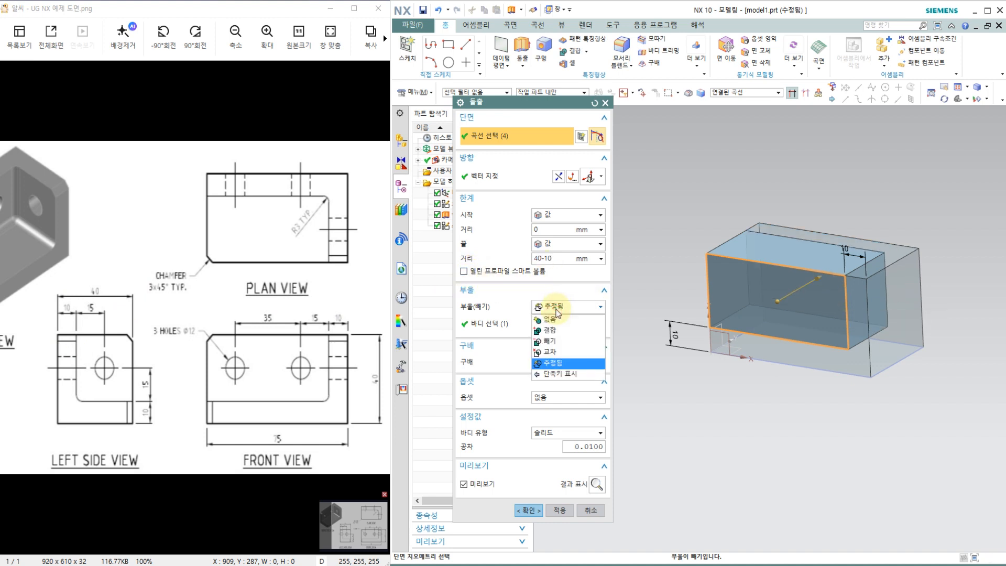
{"action": "left_click", "coordinate": [553, 344]}
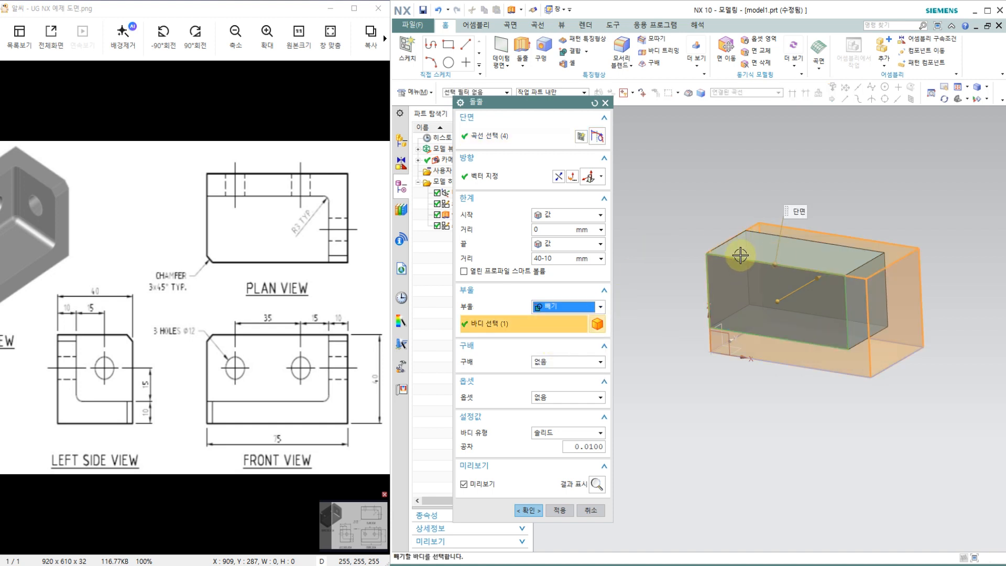
{"action": "left_click", "coordinate": [528, 509]}
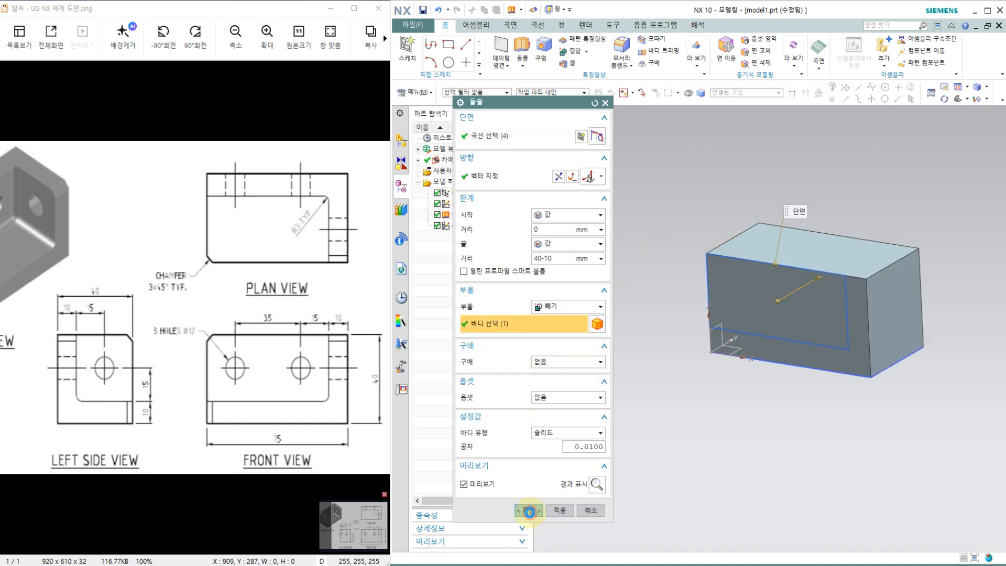
{"action": "mouse_move", "coordinate": [666, 425]}
{"action": "middle_mouse_down"}
{"action": "mouse_move", "coordinate": [696, 393]}
{"action": "mouse_move", "coordinate": [675, 422]}
{"action": "mouse_move", "coordinate": [686, 424]}
{"action": "middle_mouse_up"}
{"action": "scroll", "coordinate": [712, 374], "scroll_direction": "up", "scroll_amount": 3}
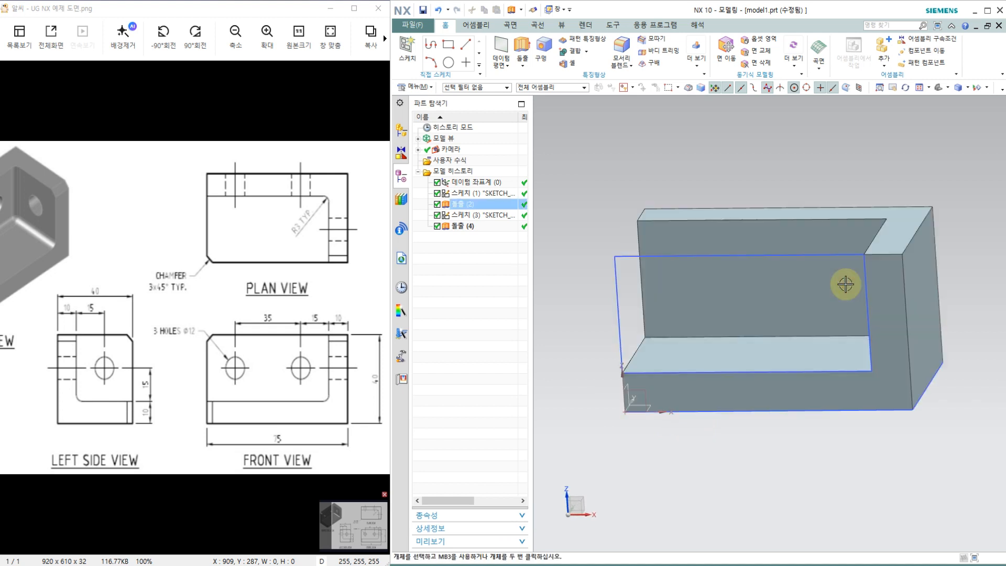
{"action": "left_click", "coordinate": [710, 278]}
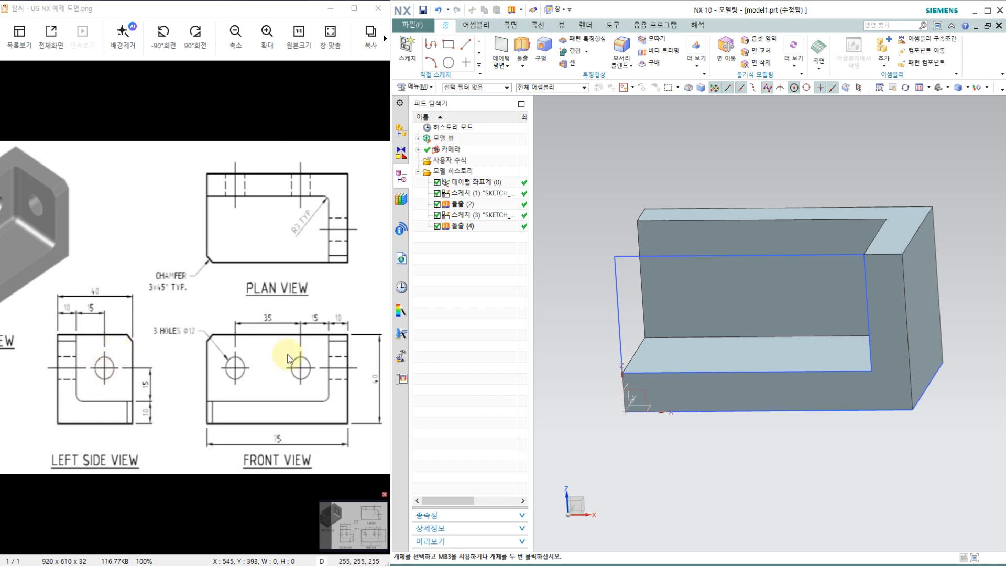
{"action": "middle_click_drag", "start_coordinate": [691, 274], "coordinate": [711, 269]}
{"action": "left_click", "coordinate": [691, 285]}
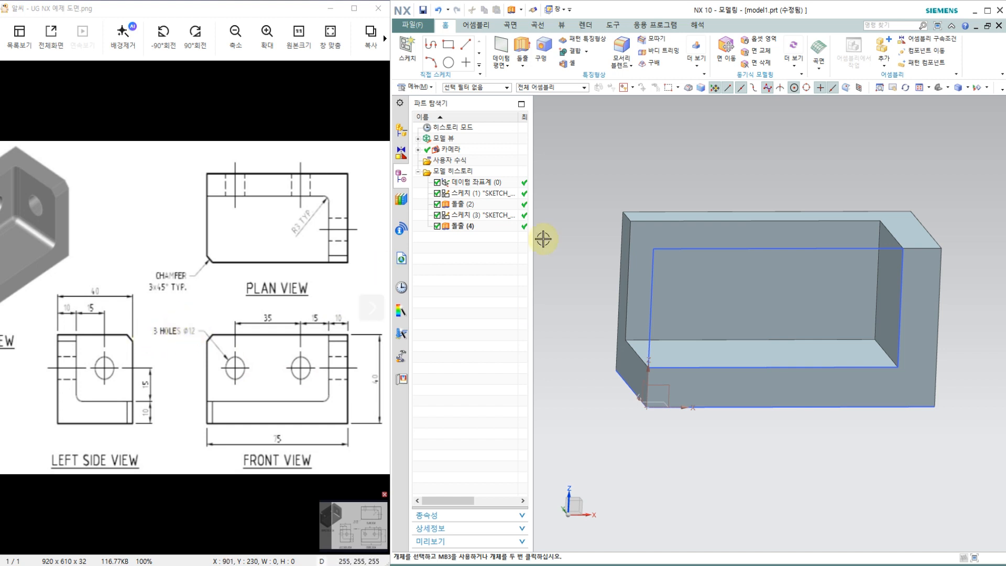
{"action": "middle_click_drag", "start_coordinate": [678, 143], "coordinate": [662, 142]}
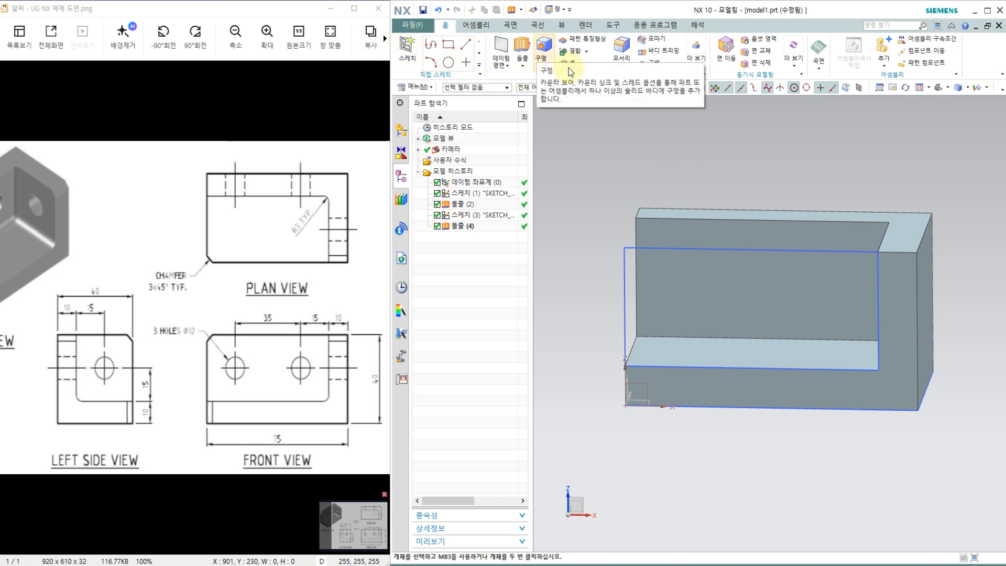
{"action": "left_click", "coordinate": [701, 266]}
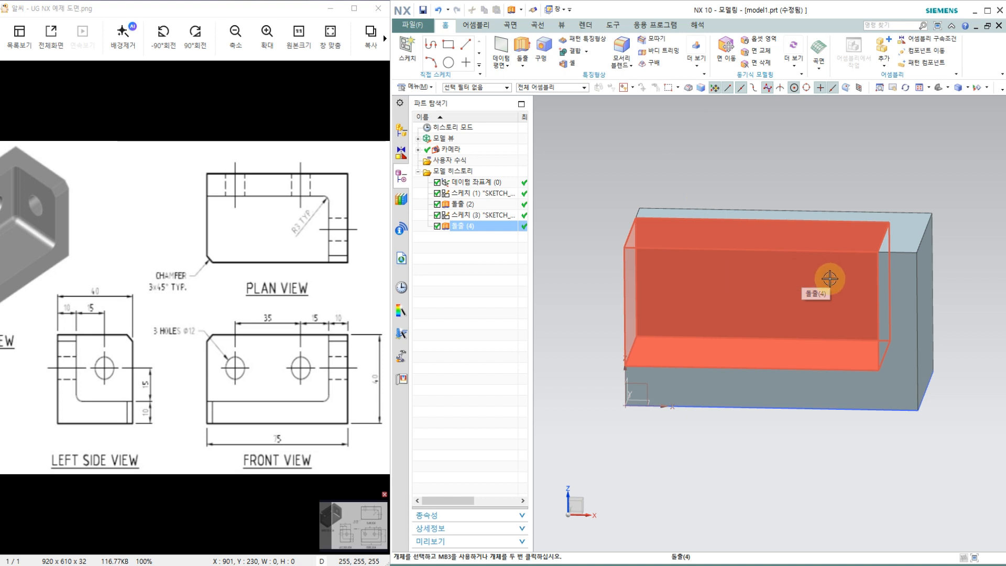
- Start a Hole on the pocket's back face and place two sketch points side by side for the hole centres
{"action": "key", "text": "Escape"}
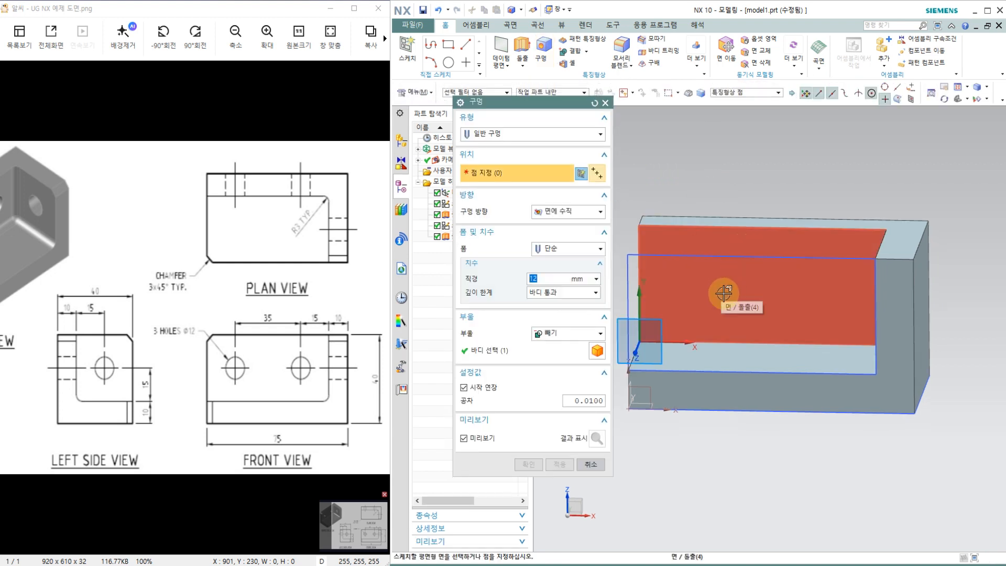
{"action": "left_click", "coordinate": [729, 285]}
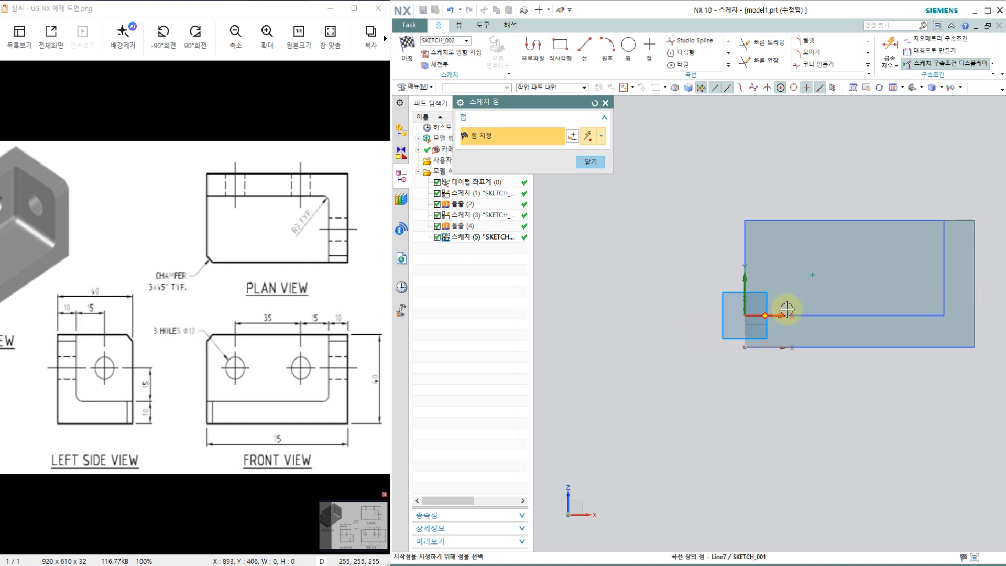
{"action": "left_click", "coordinate": [893, 266]}
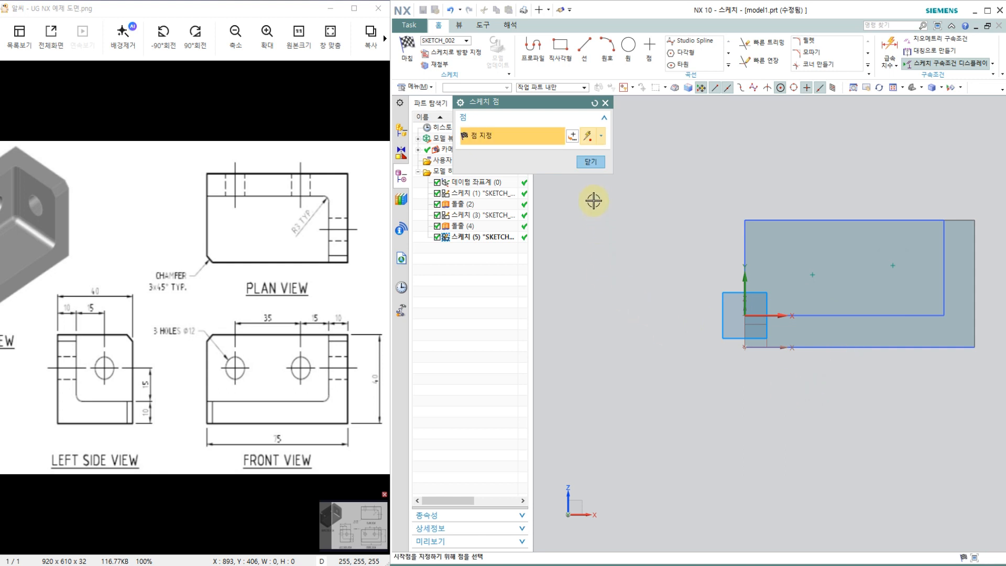
{"action": "left_click", "coordinate": [592, 163]}
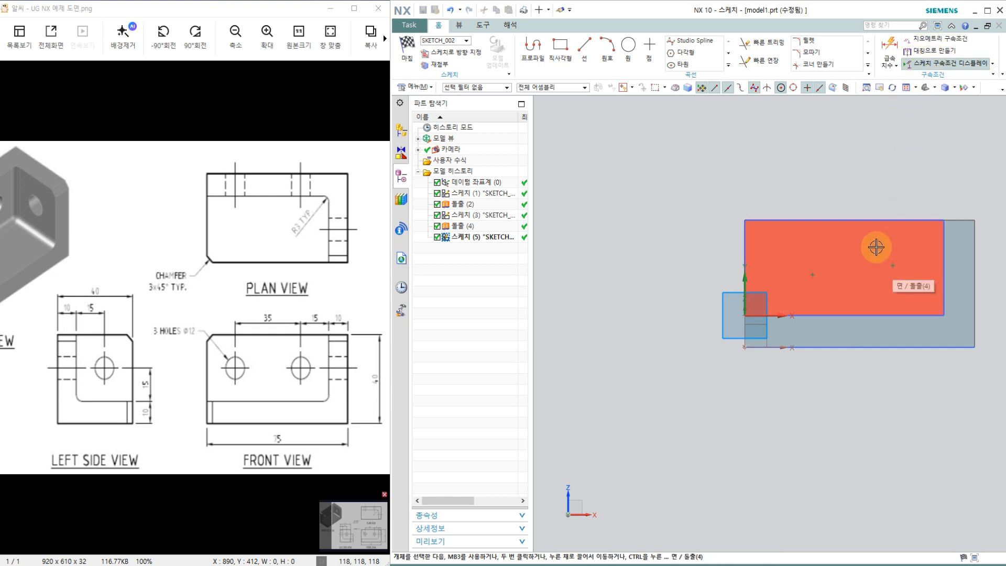
- Connect the two hole points with a line and constrain the line to be horizontal
{"action": "left_click", "coordinate": [584, 46]}
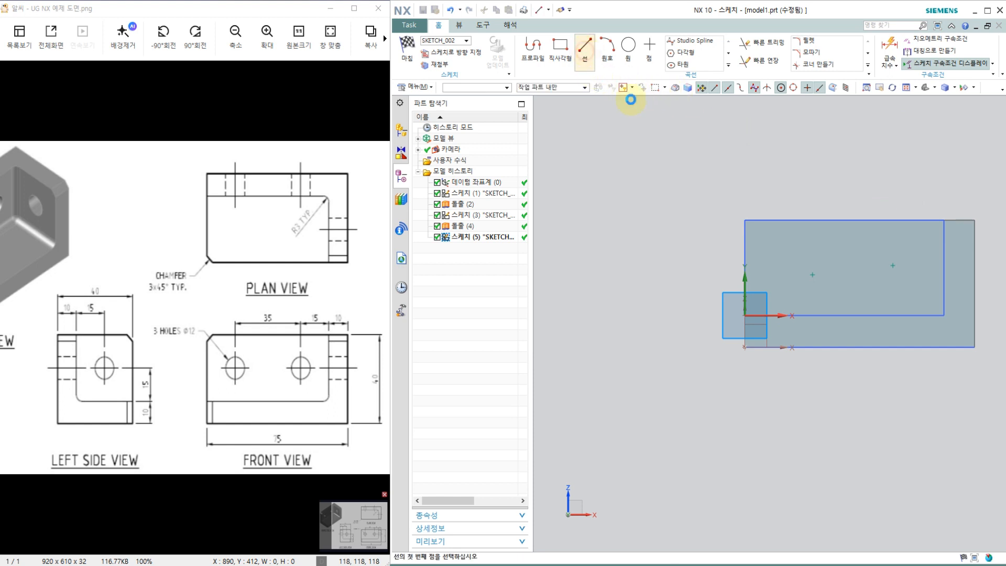
{"action": "left_click", "coordinate": [813, 274]}
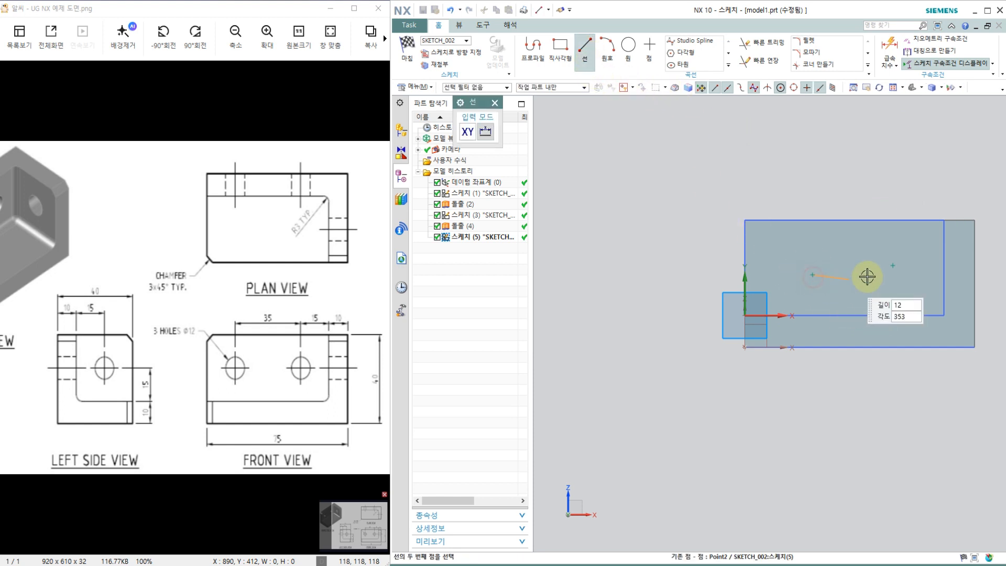
{"action": "left_click", "coordinate": [895, 267]}
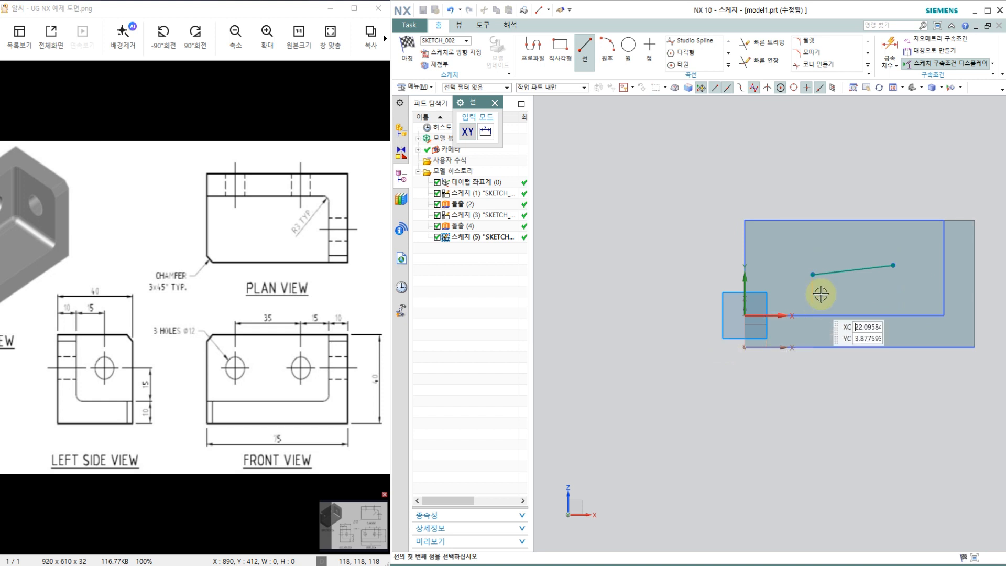
{"action": "key", "text": "Escape"}
{"action": "left_click", "coordinate": [928, 38]}
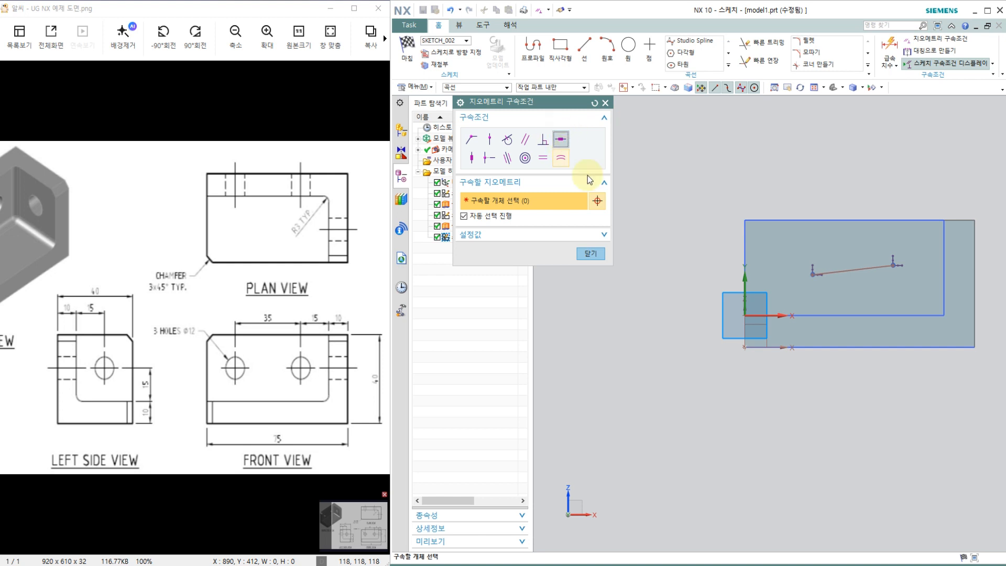
{"action": "left_click", "coordinate": [837, 274]}
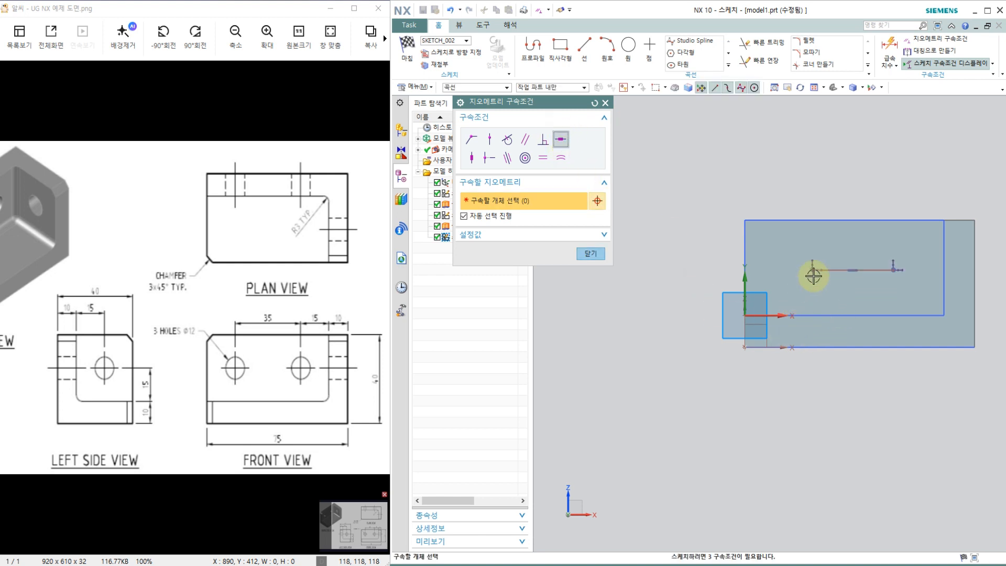
{"action": "left_click", "coordinate": [592, 255]}
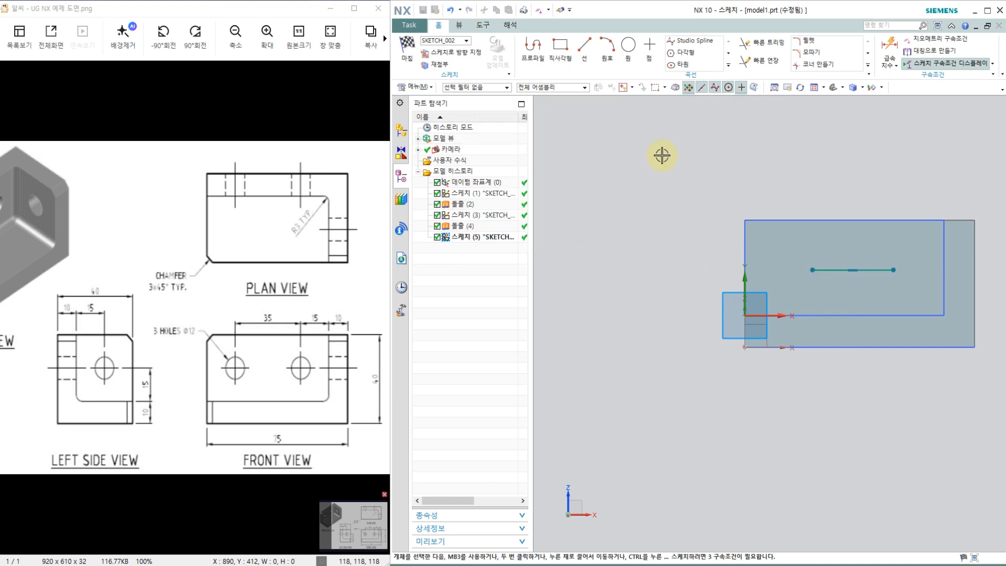
- Dimension the height of the line above the pocket's lower edge with Rapid Dimension, setting it to 15 mm
{"action": "left_click", "coordinate": [895, 49]}
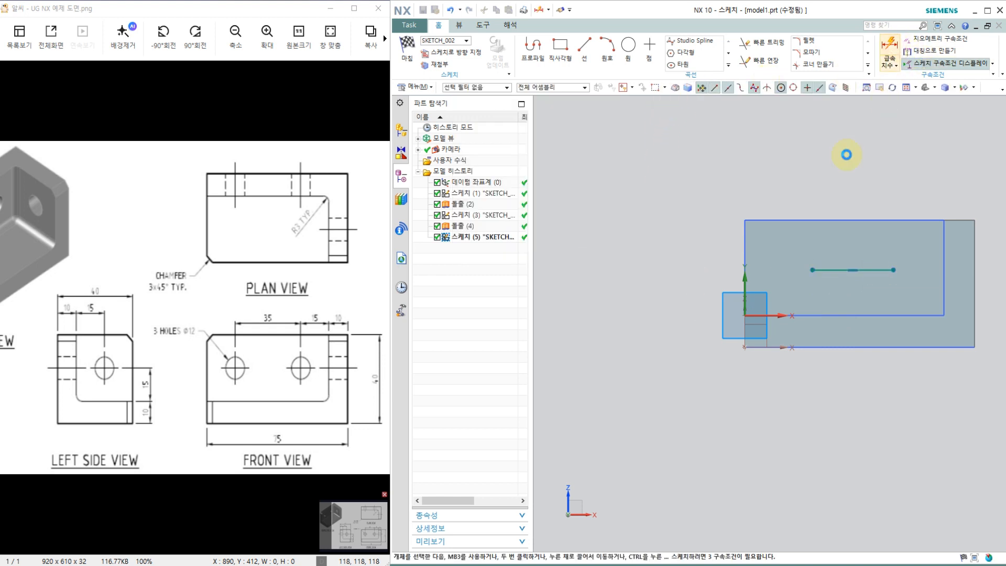
{"action": "left_click", "coordinate": [874, 316]}
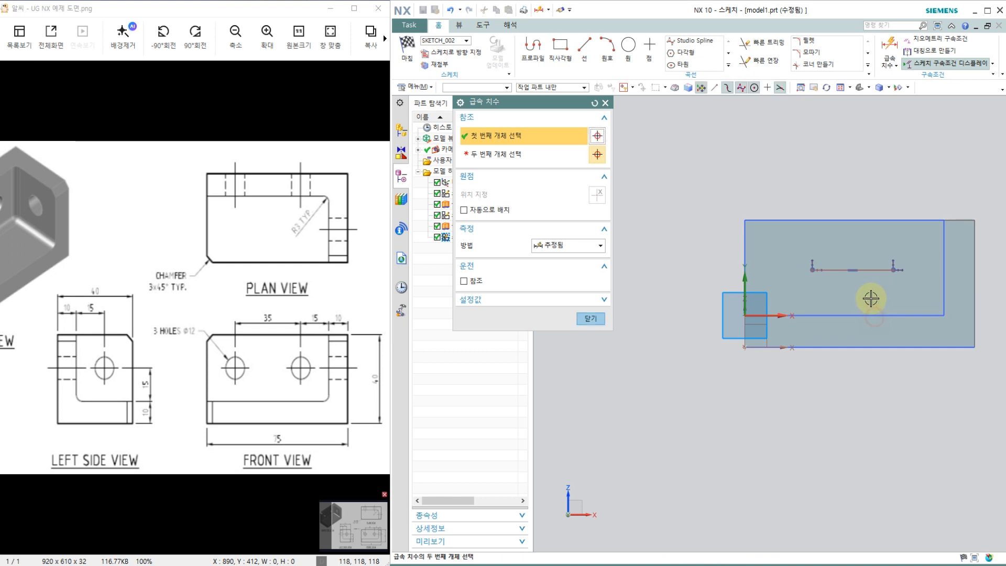
{"action": "left_click", "coordinate": [869, 270]}
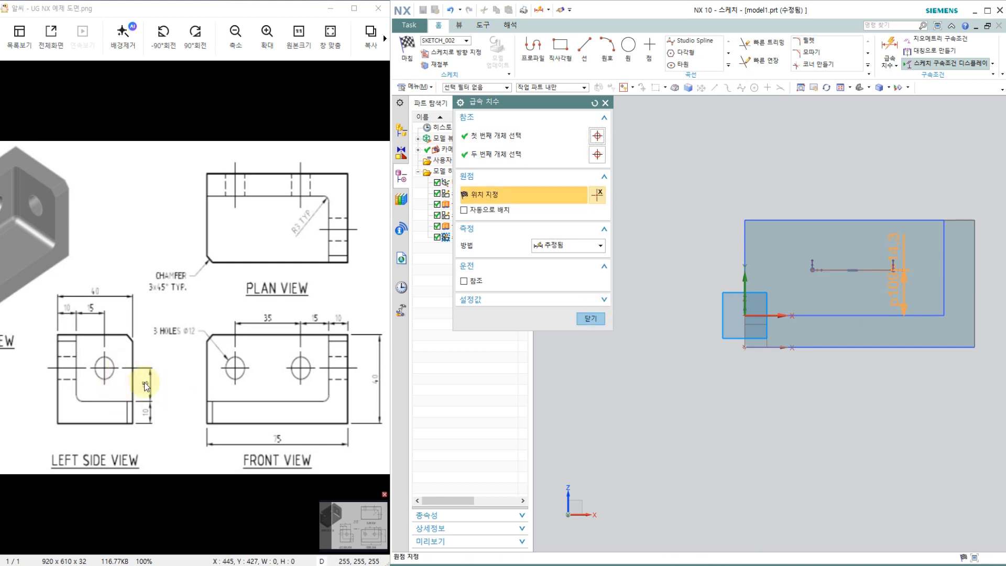
{"action": "left_click", "coordinate": [696, 288]}
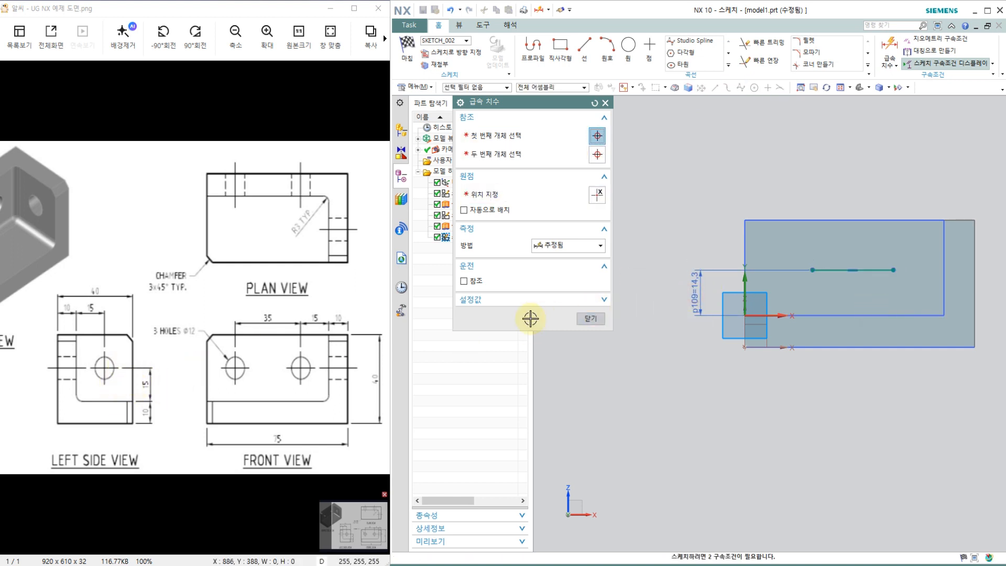
{"action": "type", "text": "15"}
{"action": "key", "text": "Return"}
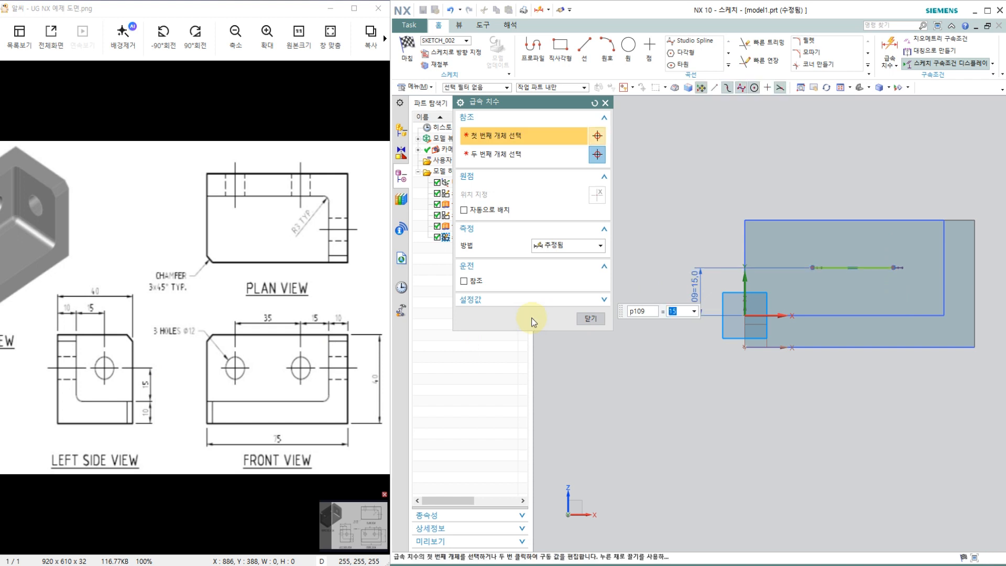
- Dimension the distance from the right hole point to the pocket's right edge, setting it to 15 mm
{"action": "left_click", "coordinate": [940, 236]}
{"action": "left_click", "coordinate": [894, 266]}
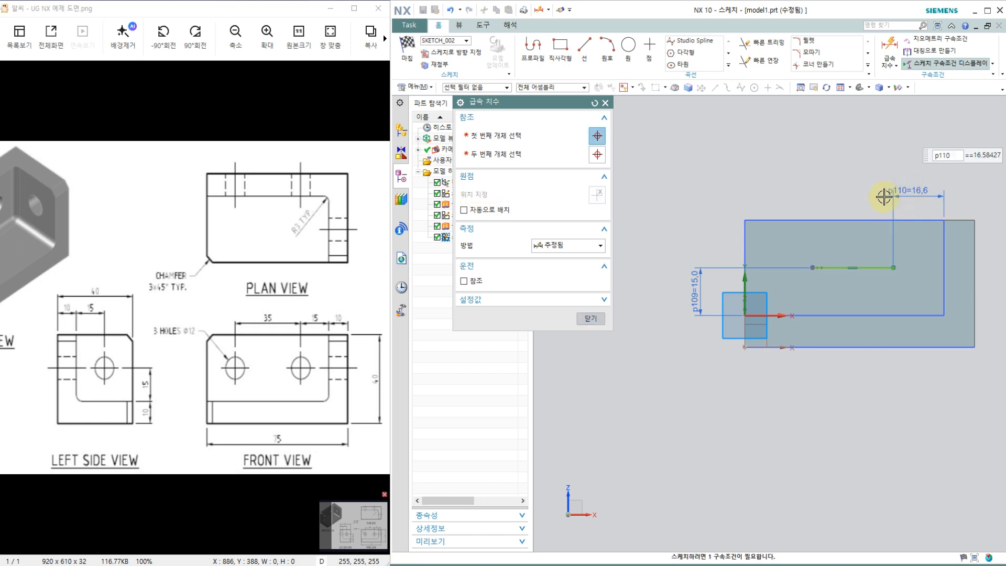
{"action": "type", "text": "15"}
{"action": "key", "text": "Return"}
- Dimension the spacing between the two hole points, setting it to 35 mm, and finish the sketch
{"action": "left_click", "coordinate": [886, 268]}
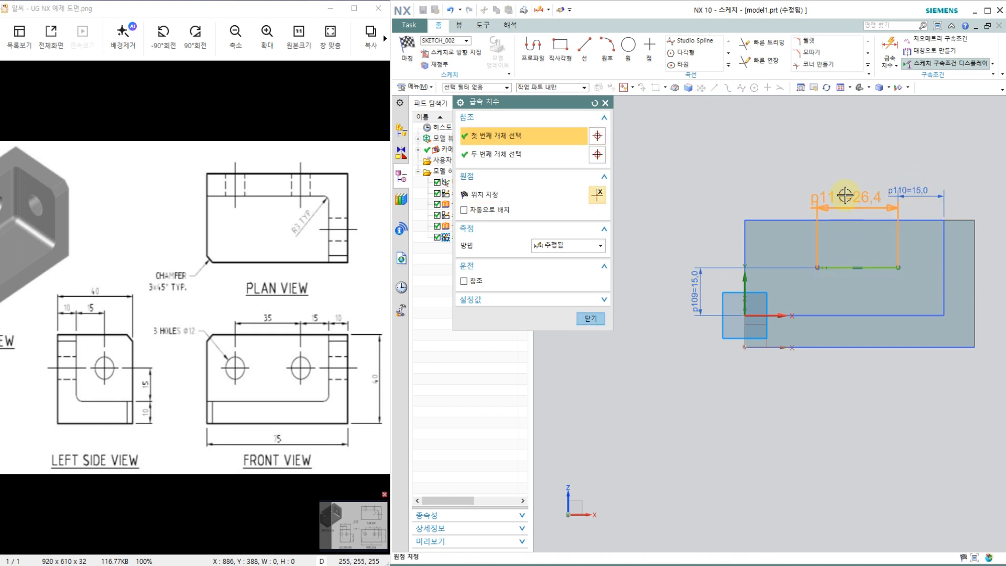
{"action": "left_click", "coordinate": [842, 190]}
{"action": "double_click", "coordinate": [843, 191]}
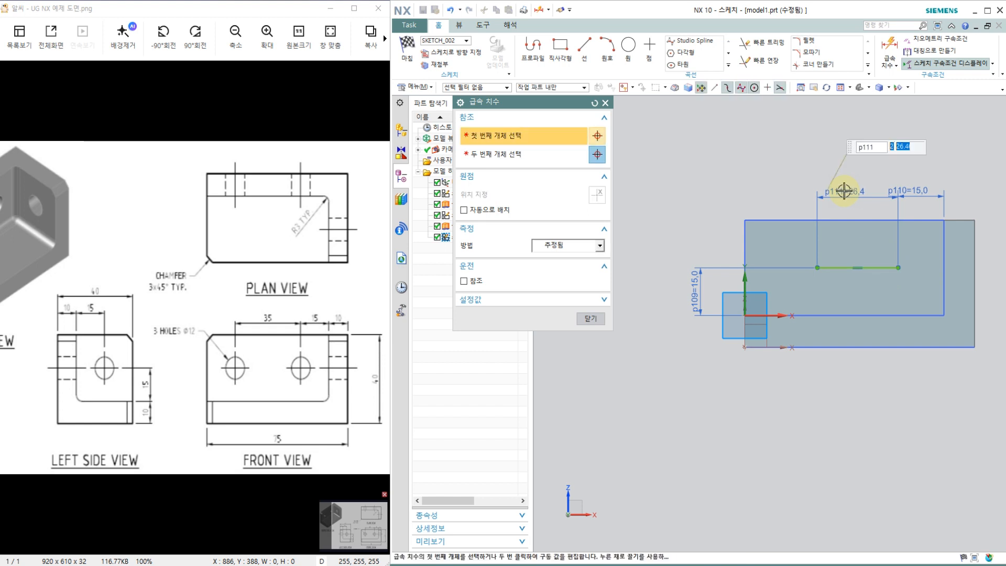
{"action": "type", "text": "35"}
{"action": "key", "text": "Return"}
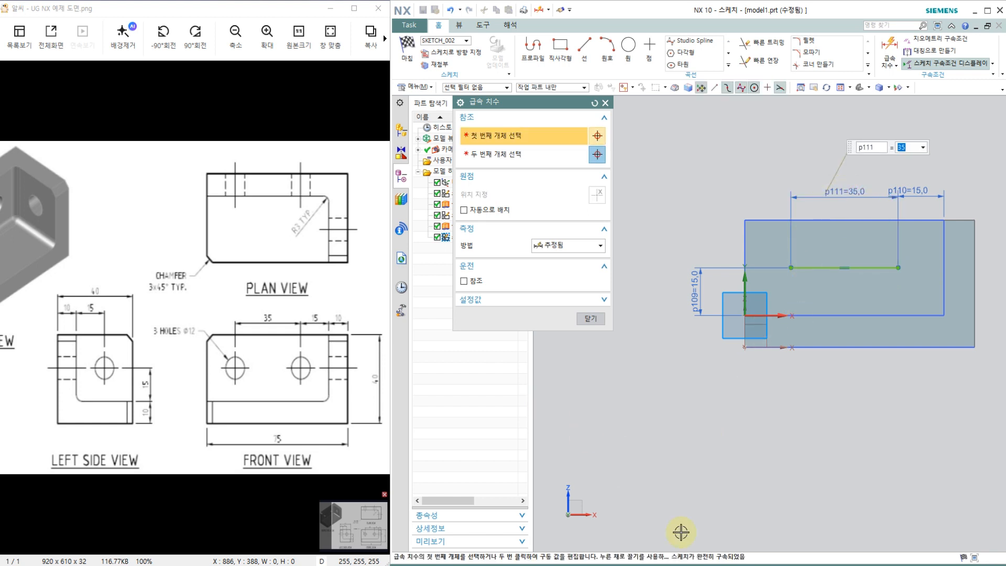
{"action": "left_click", "coordinate": [596, 318]}
{"action": "left_click", "coordinate": [407, 48]}
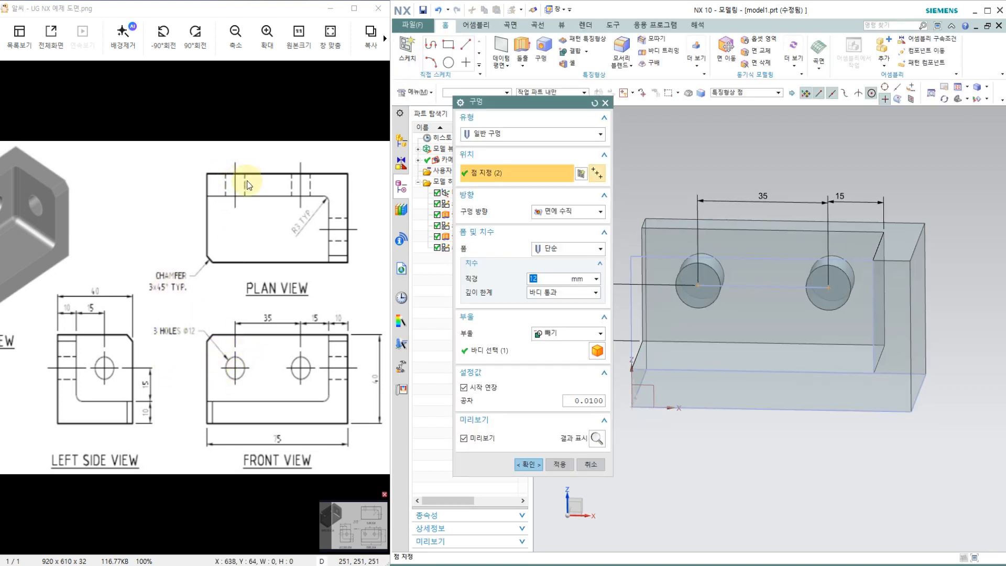
- Create the two general holes with simple form, 12 mm diameter and through-body depth, subtracted from the body
{"action": "left_click", "coordinate": [512, 135]}
{"action": "left_click", "coordinate": [513, 136]}
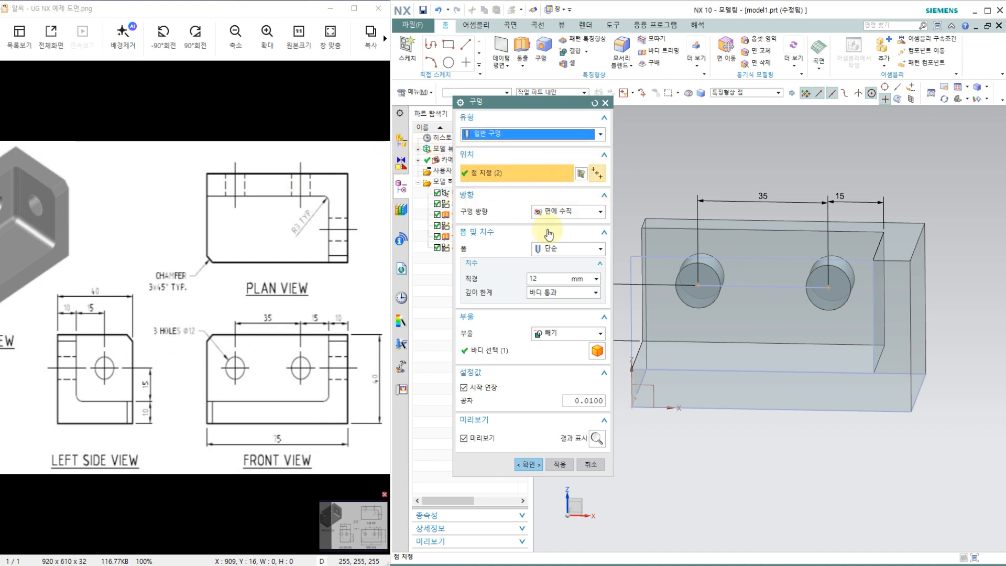
{"action": "left_click", "coordinate": [560, 249]}
{"action": "left_click", "coordinate": [551, 262]}
{"action": "left_click", "coordinate": [543, 278]}
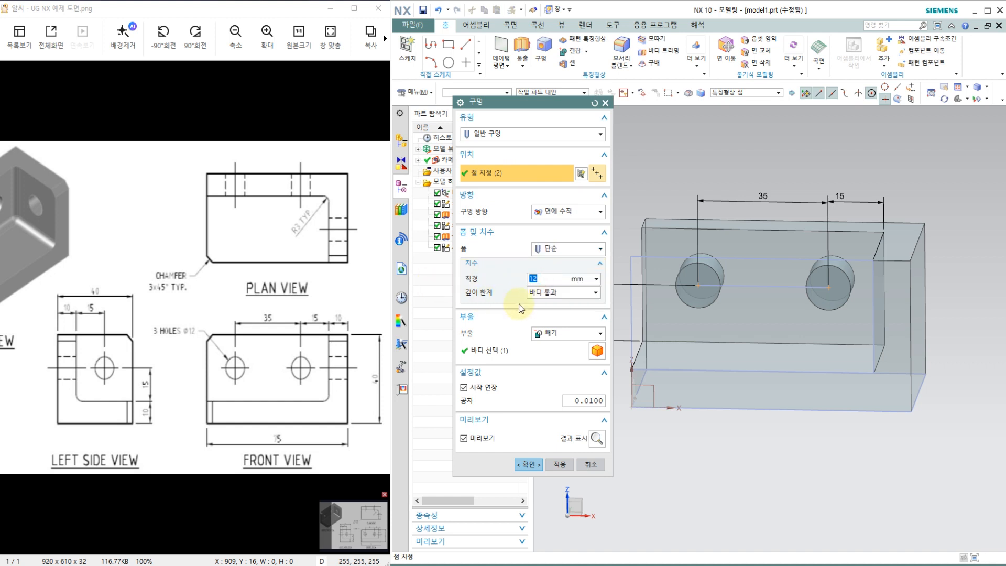
{"action": "left_click", "coordinate": [558, 291]}
{"action": "left_click", "coordinate": [544, 335]}
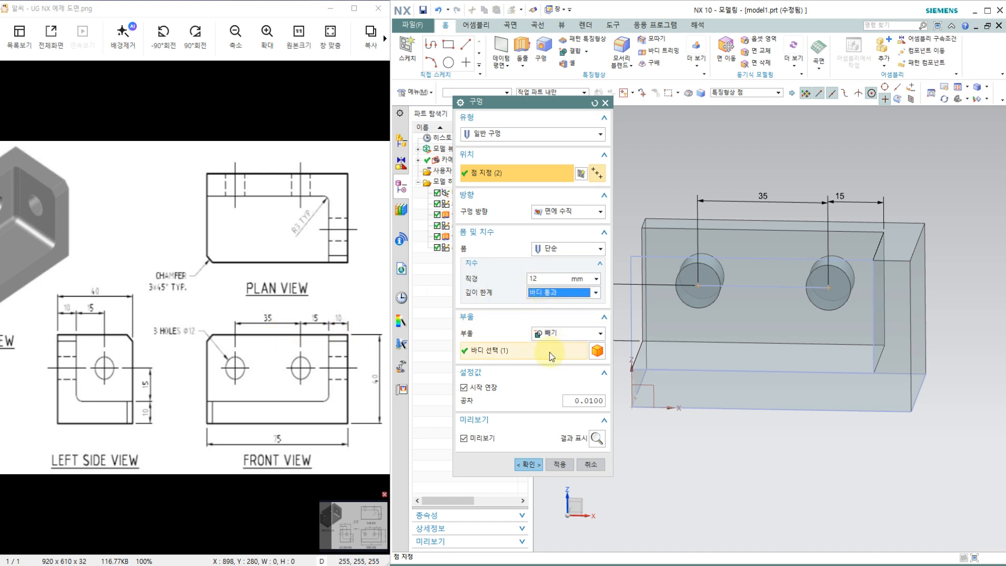
{"action": "left_click", "coordinate": [528, 465]}
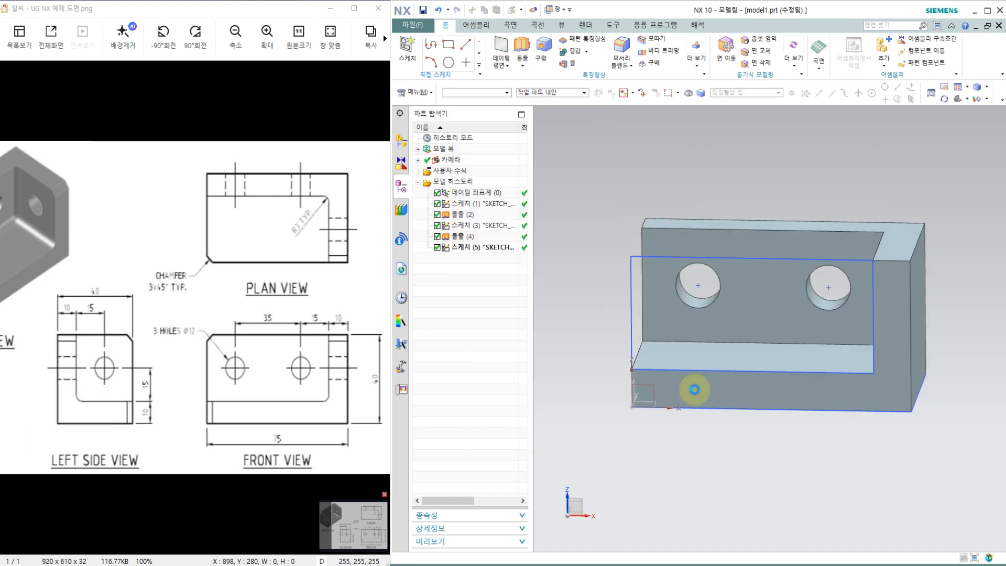
- Start another Hole on the pocket's end wall and place one sketch point for its centre
{"action": "middle_click_drag", "start_coordinate": [696, 377], "coordinate": [873, 303]}
{"action": "middle_click_drag", "start_coordinate": [702, 370], "coordinate": [586, 147]}
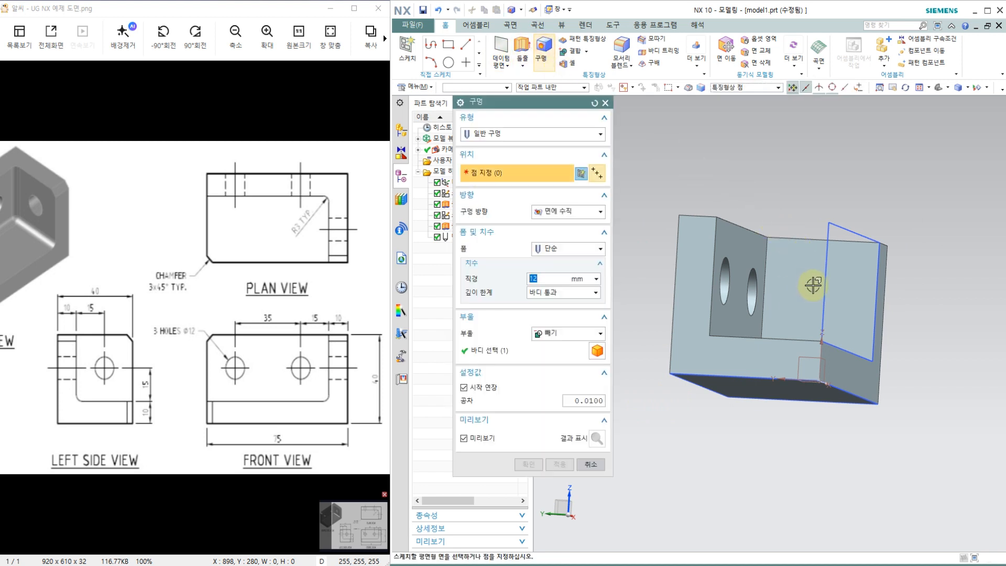
{"action": "left_click", "coordinate": [551, 473]}
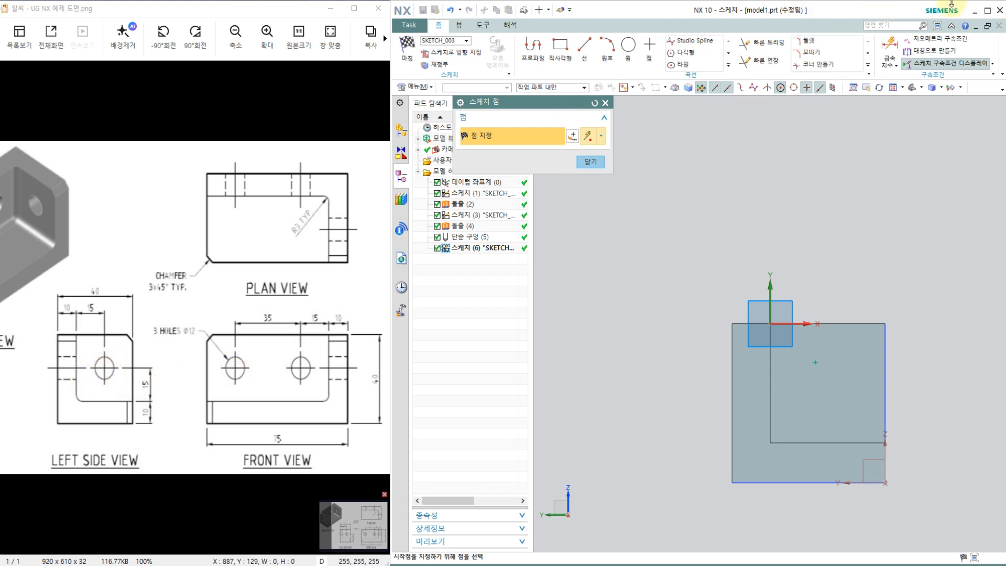
- Dimension the height of the hole point above the pocket's floor edge, setting it to 15 mm
{"action": "left_click", "coordinate": [889, 52]}
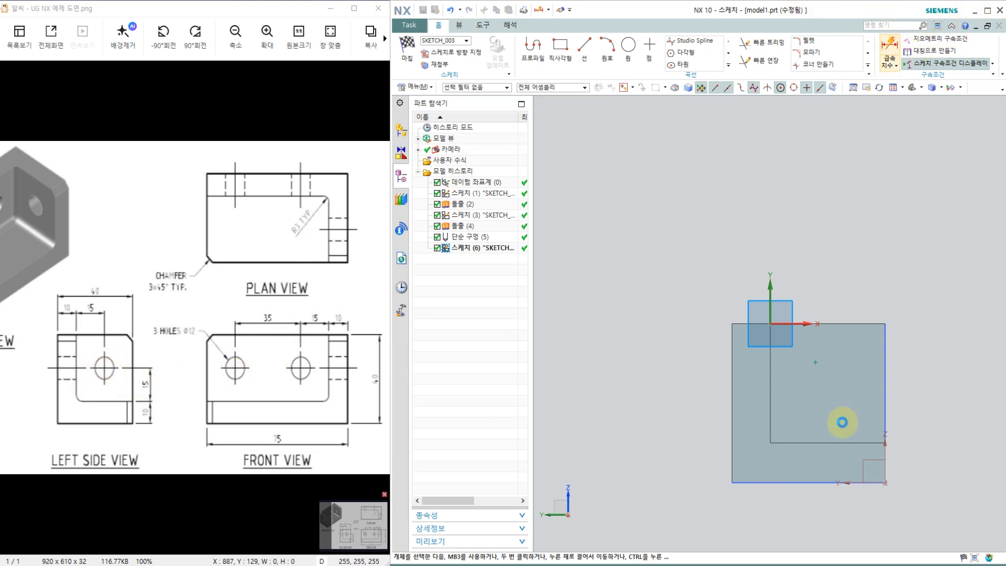
{"action": "left_click", "coordinate": [850, 443]}
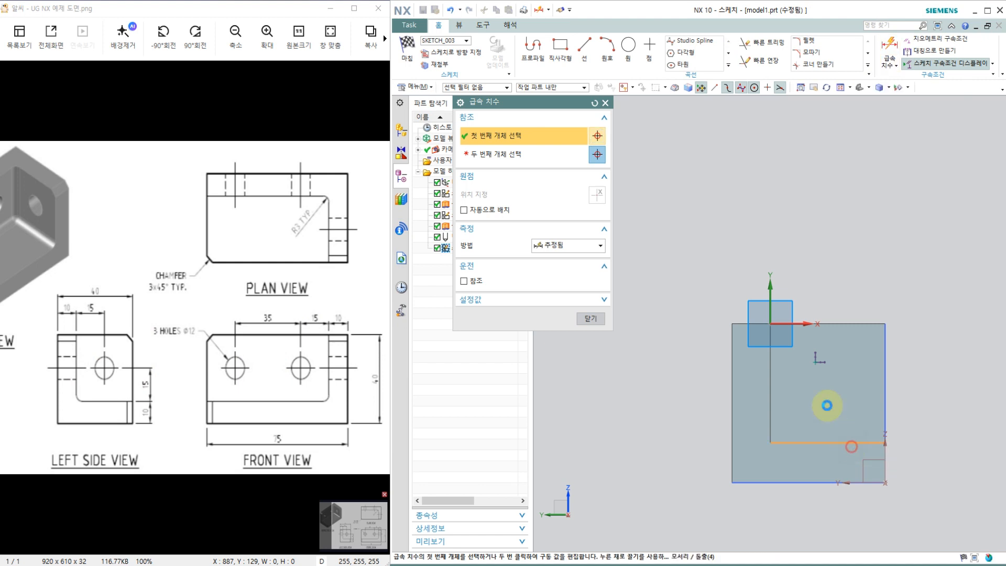
{"action": "left_click", "coordinate": [815, 361]}
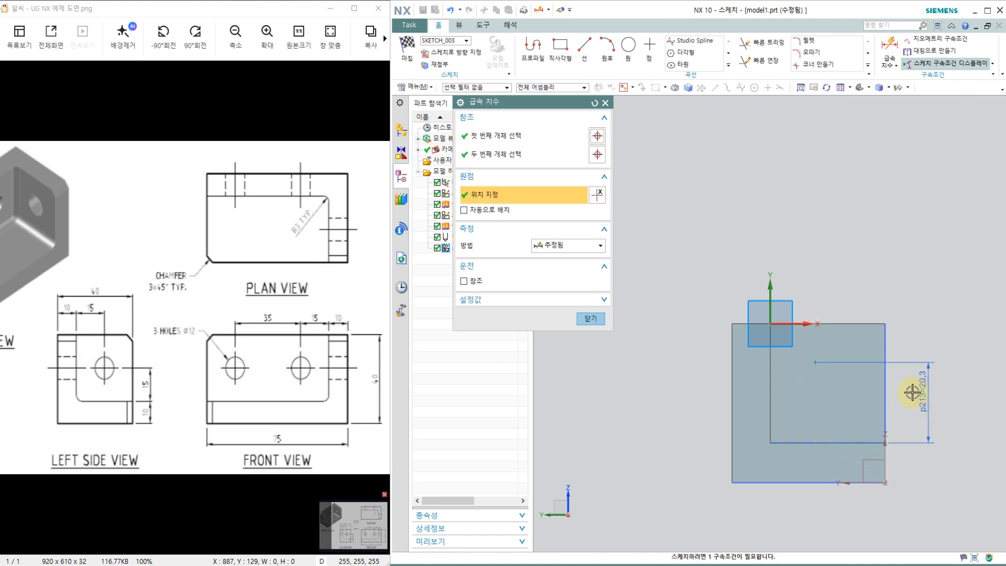
{"action": "left_click", "coordinate": [912, 392]}
{"action": "type", "text": "15"}
{"action": "key", "text": "Return"}
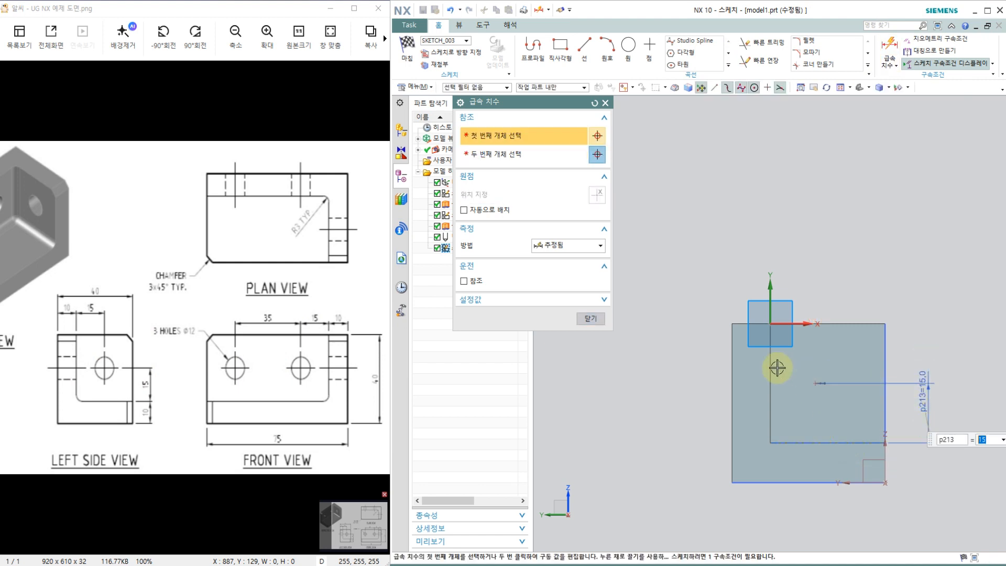
- Dimension the horizontal distance from the hole point to the pocket's back wall, setting it to 15 mm
{"action": "left_click", "coordinate": [811, 385]}
{"action": "left_click", "coordinate": [770, 301]}
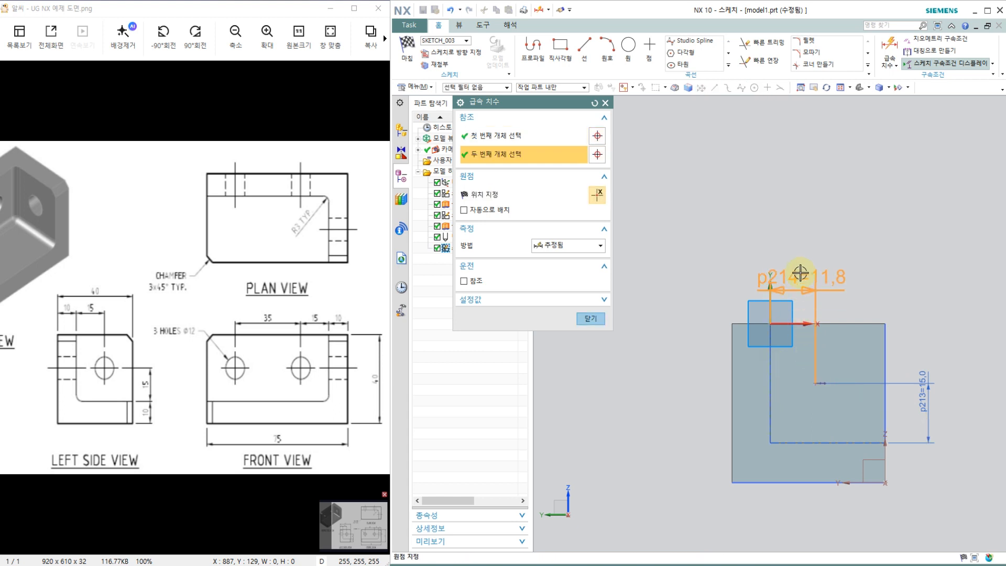
{"action": "left_click", "coordinate": [796, 272]}
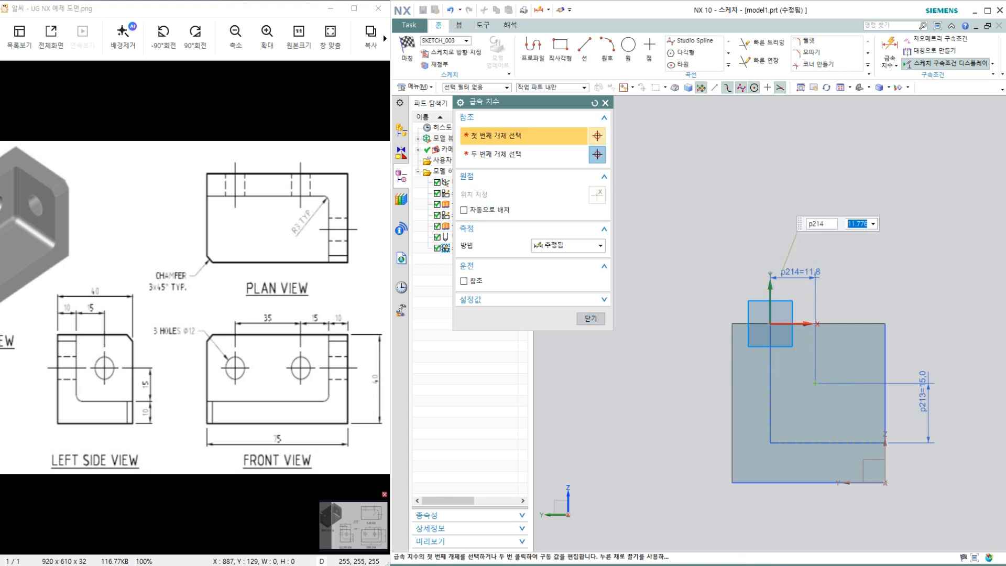
{"action": "type", "text": "15"}
{"action": "key", "text": "Return"}
{"action": "left_click", "coordinate": [591, 319]}
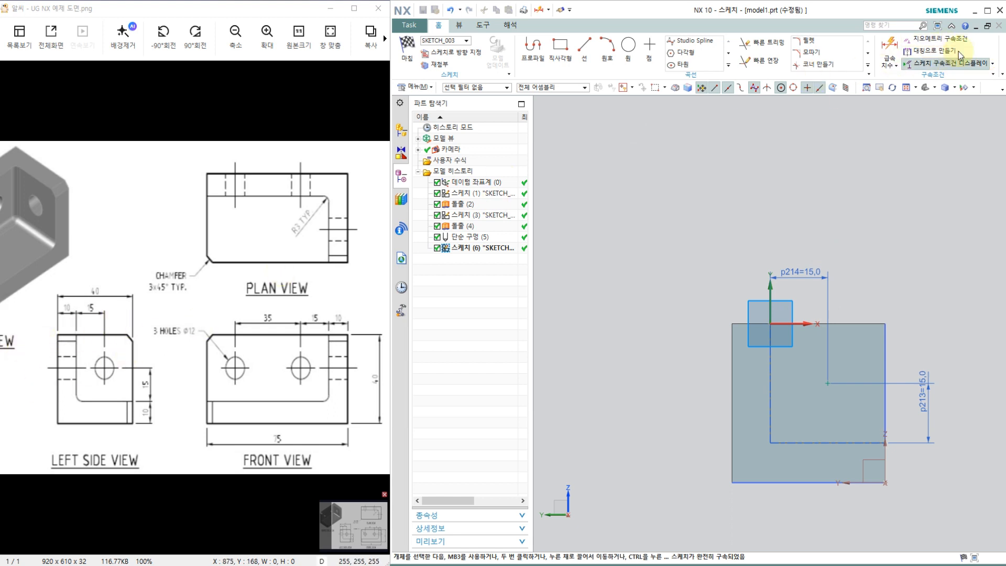
{"action": "left_click", "coordinate": [935, 39]}
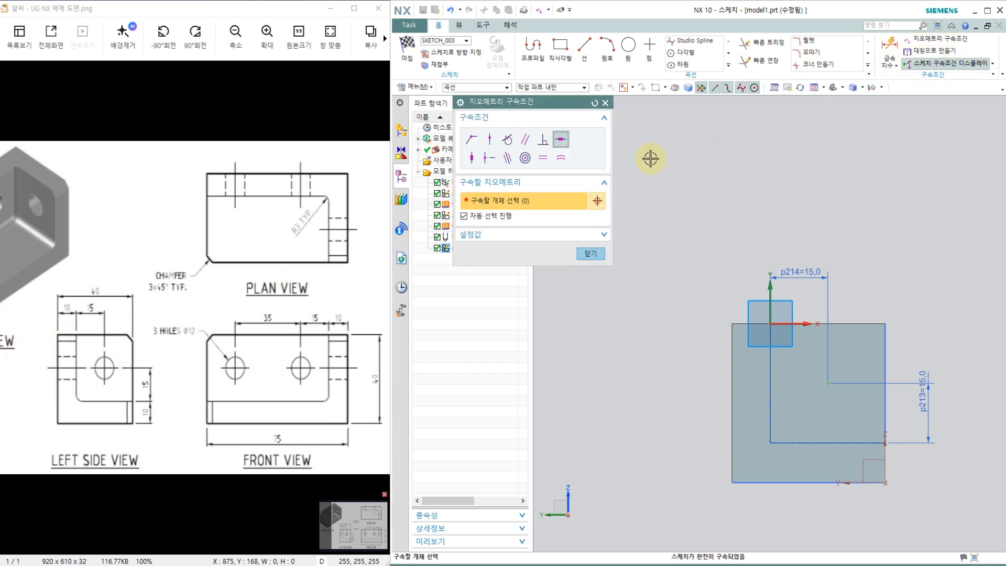
{"action": "left_click", "coordinate": [488, 158]}
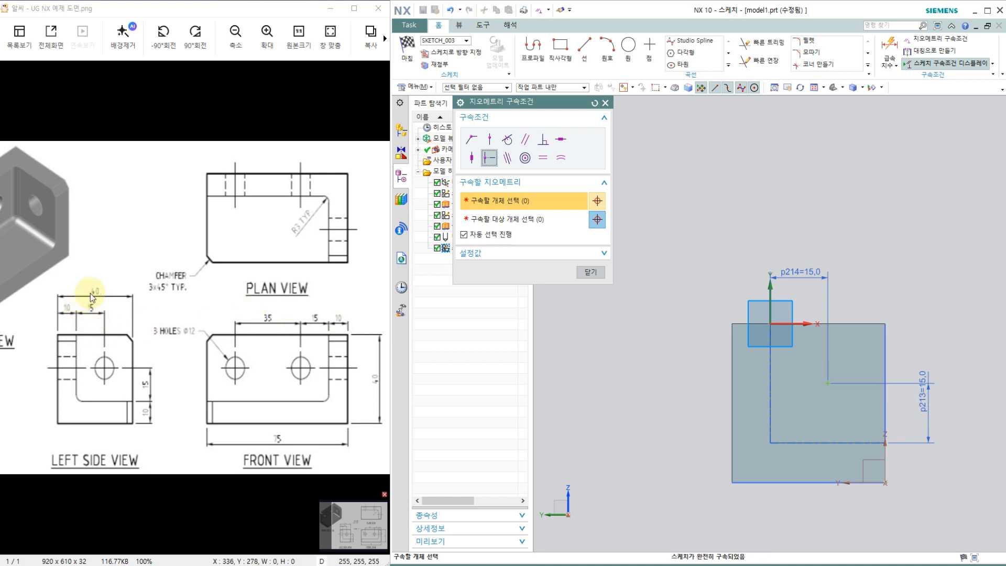
{"action": "left_click", "coordinate": [586, 276]}
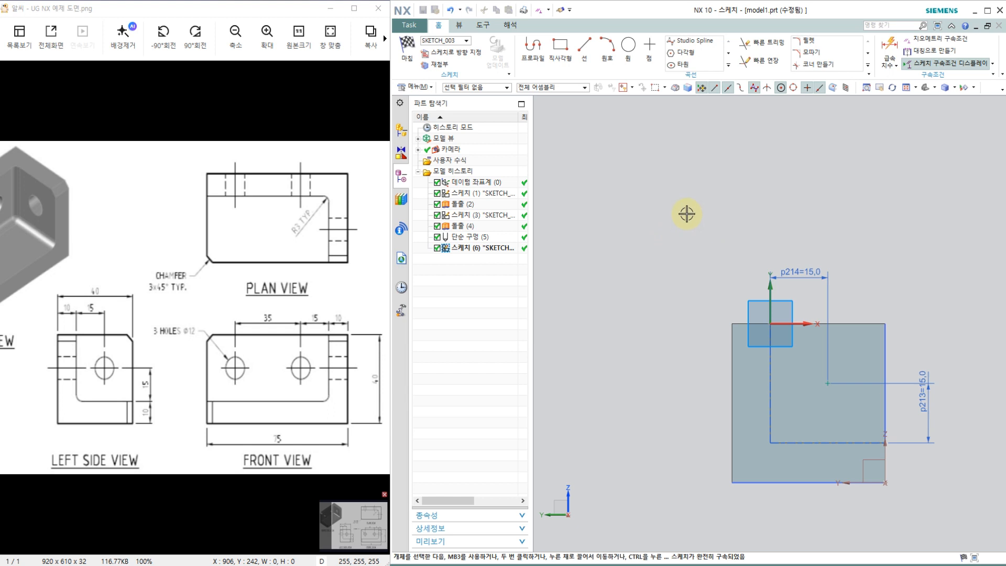
- Finish the point sketch and create the simple 12 mm through-body hole in the pocket's end wall, subtracted from the body
{"action": "left_click", "coordinate": [401, 69]}
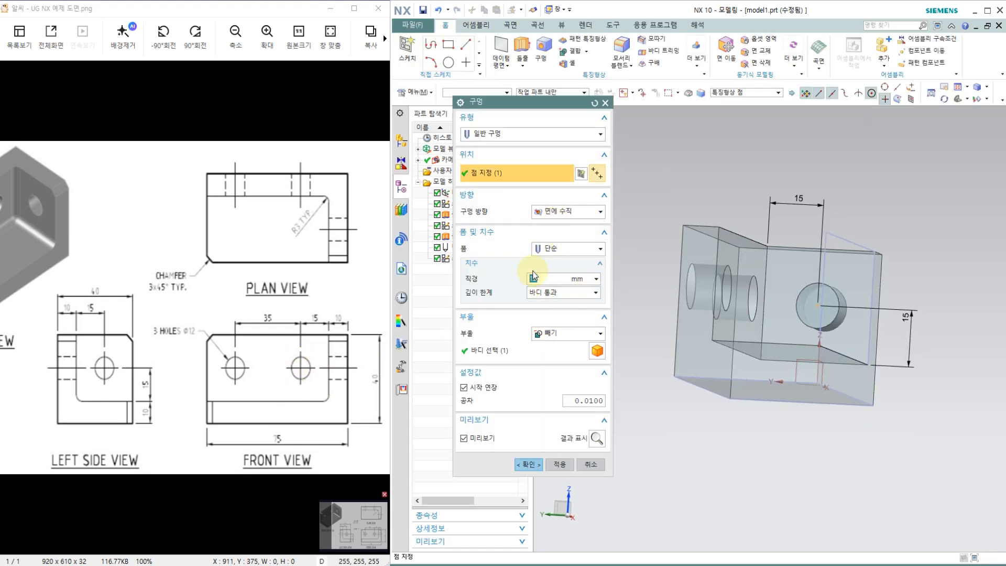
{"action": "left_click", "coordinate": [526, 464]}
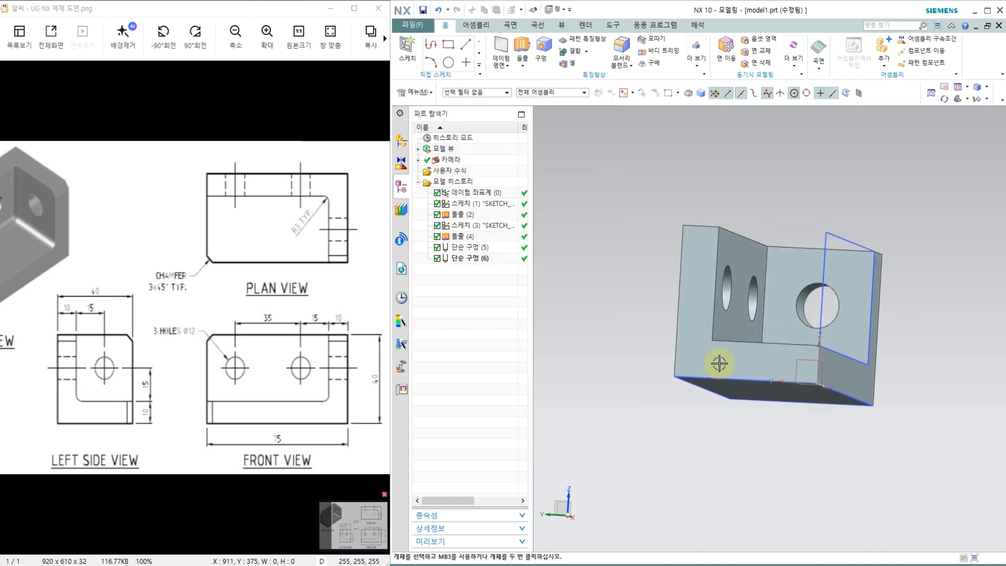
- Chamfer the top edges at both ends of the bracket and the vertical front corner edge with a symmetric 3 mm distance
{"action": "middle_click_drag", "start_coordinate": [718, 357], "coordinate": [682, 376]}
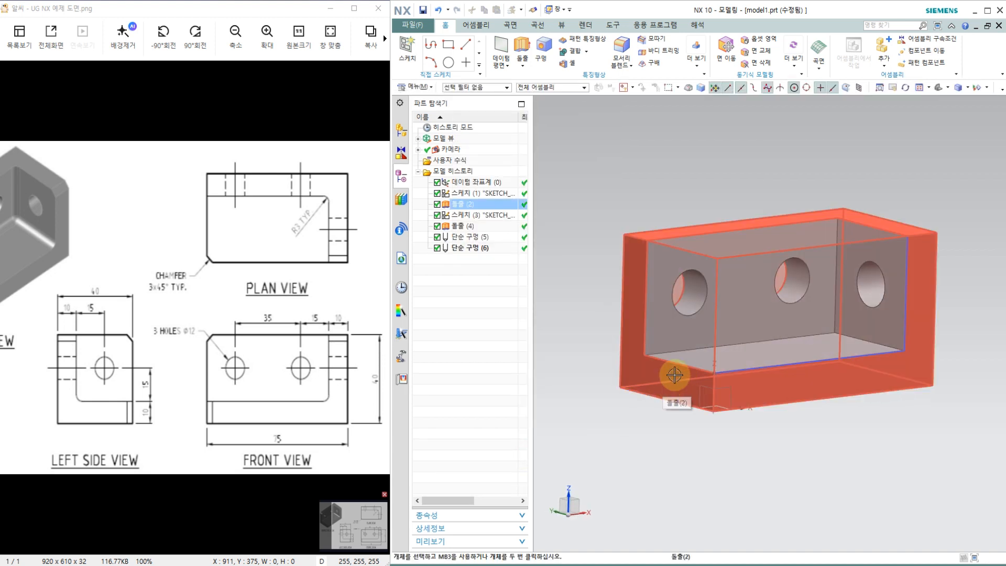
{"action": "middle_click_drag", "start_coordinate": [700, 184], "coordinate": [684, 197]}
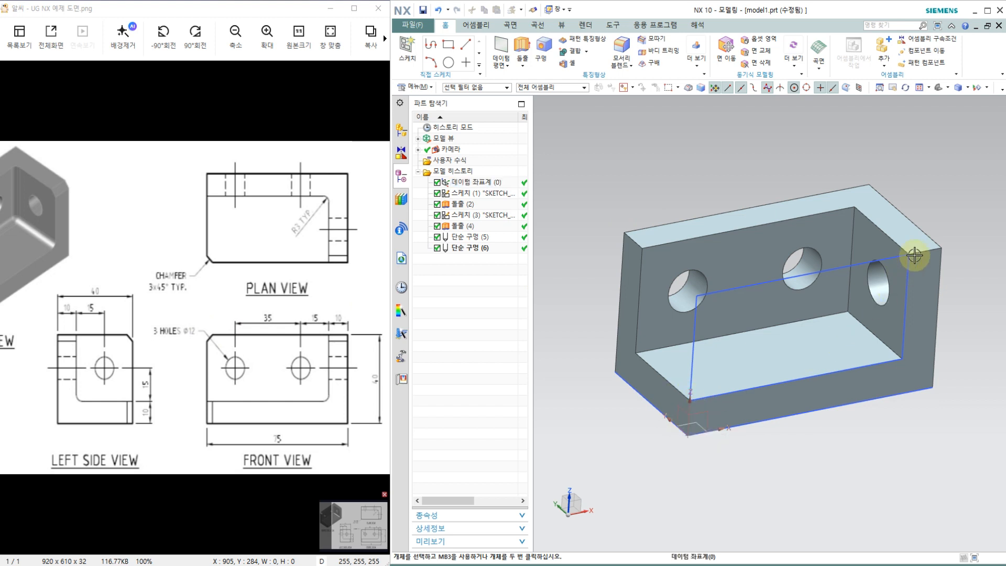
{"action": "left_click", "coordinate": [656, 42]}
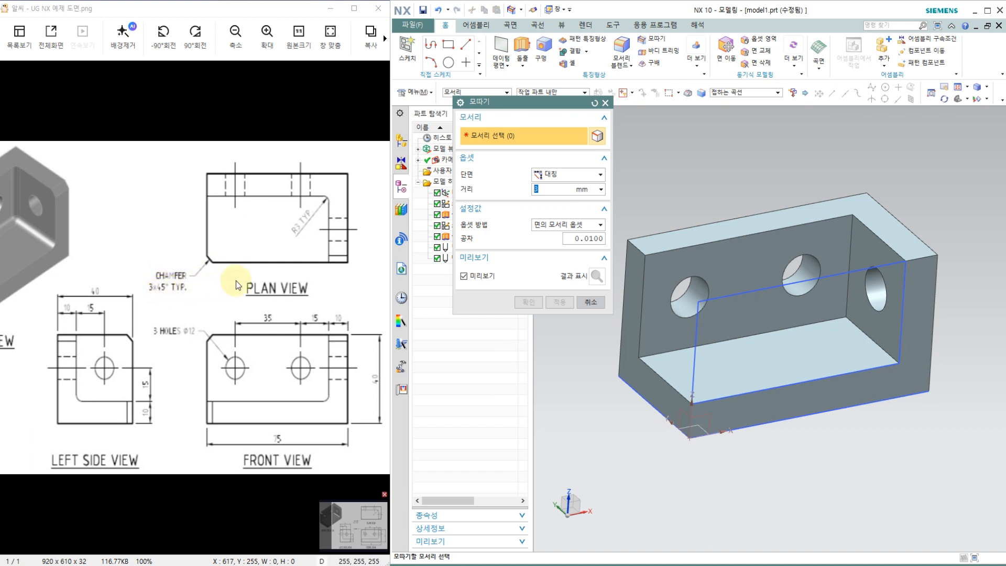
{"action": "type", "text": "3"}
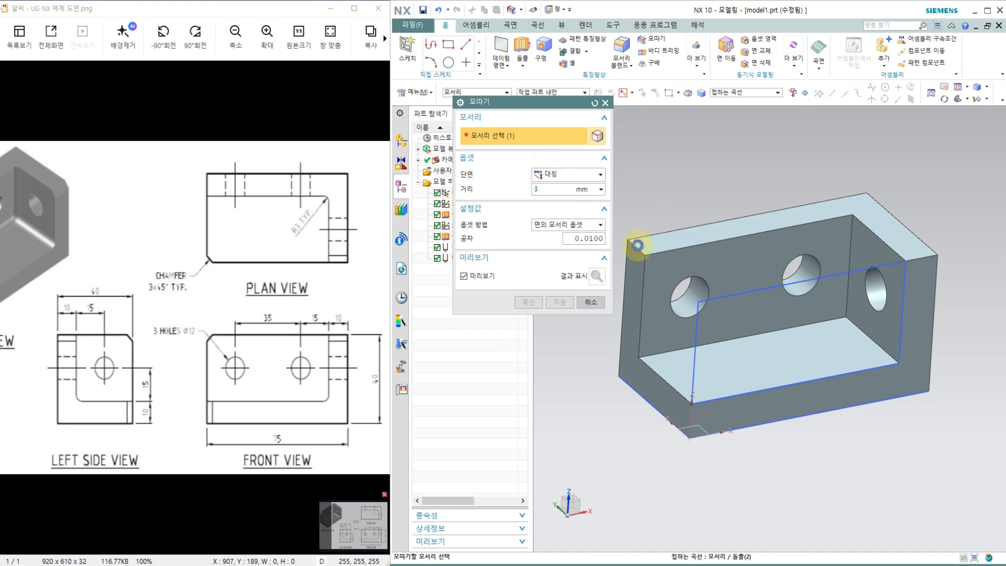
{"action": "left_click", "coordinate": [635, 239]}
{"action": "left_click", "coordinate": [921, 261]}
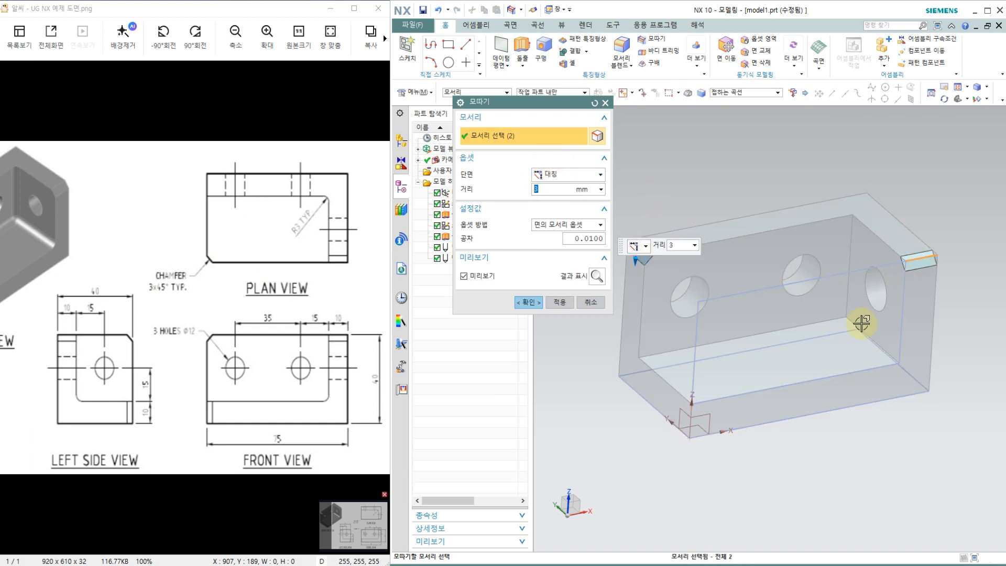
{"action": "left_click", "coordinate": [692, 414]}
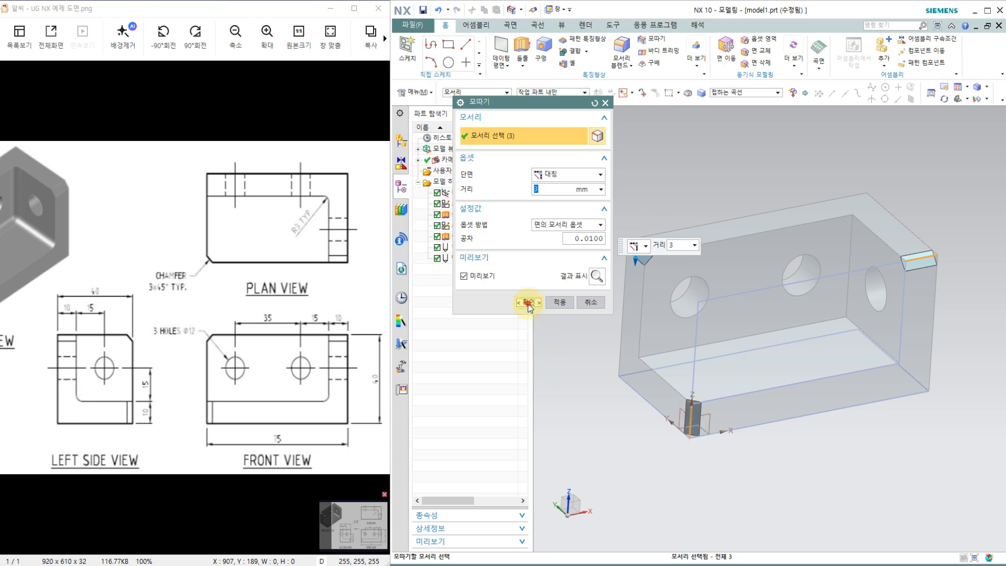
{"action": "left_click", "coordinate": [527, 303]}
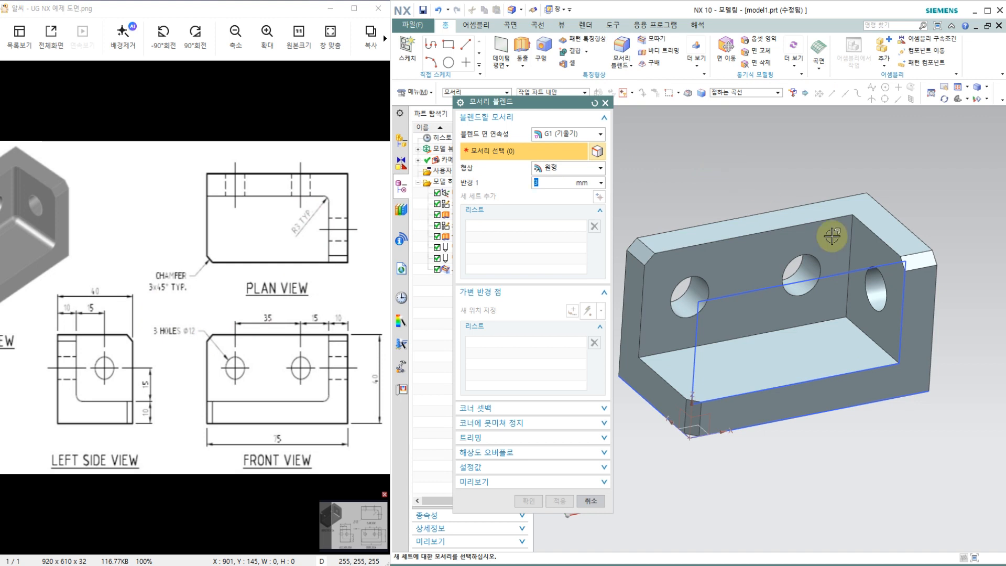
- Blend the pocket's three inner edges meeting at the back corner with a 3 mm radius
{"action": "left_click", "coordinate": [859, 322]}
{"action": "left_click", "coordinate": [851, 251]}
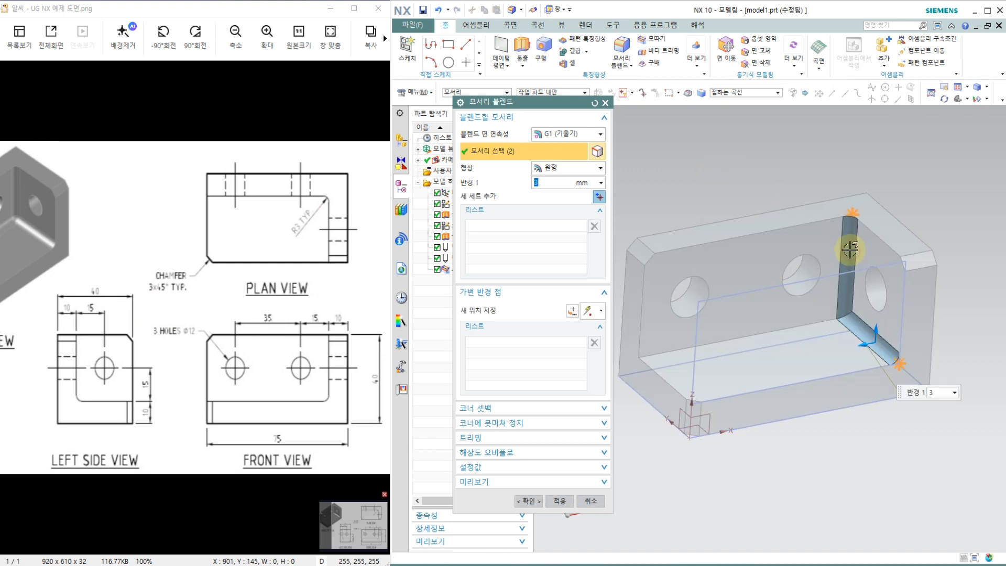
{"action": "left_click", "coordinate": [799, 321]}
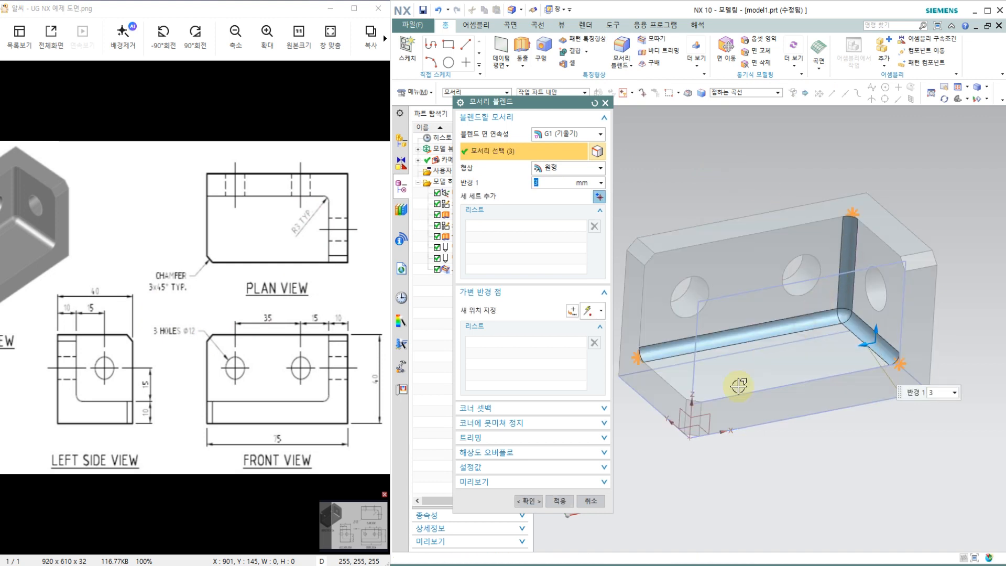
{"action": "left_click", "coordinate": [525, 503]}
- Hide all objects and show only the solid body, leaving sketches and the datum coordinate system hidden
{"action": "middle_click_drag", "start_coordinate": [889, 426], "coordinate": [868, 434]}
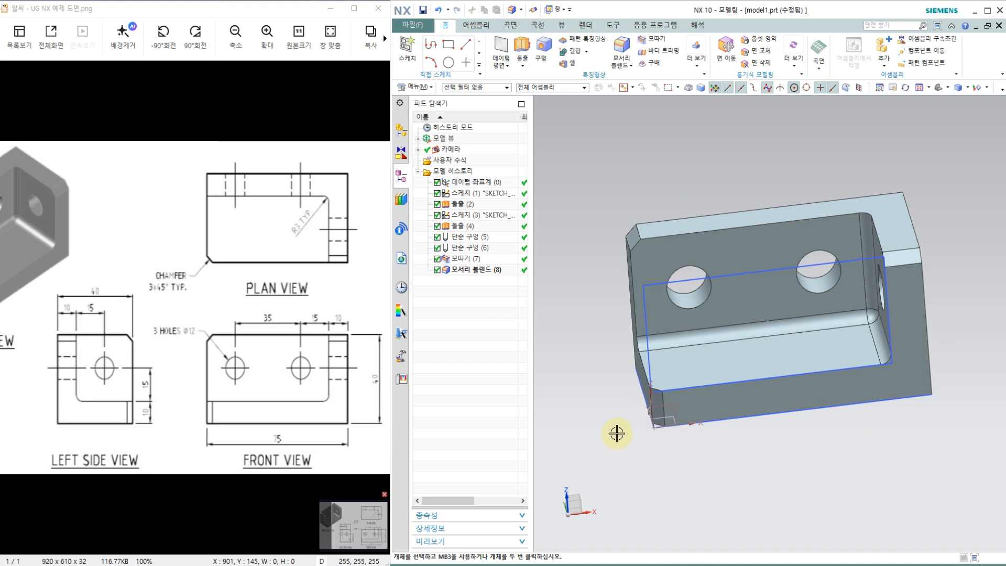
{"action": "key", "text": "ctrl+w"}
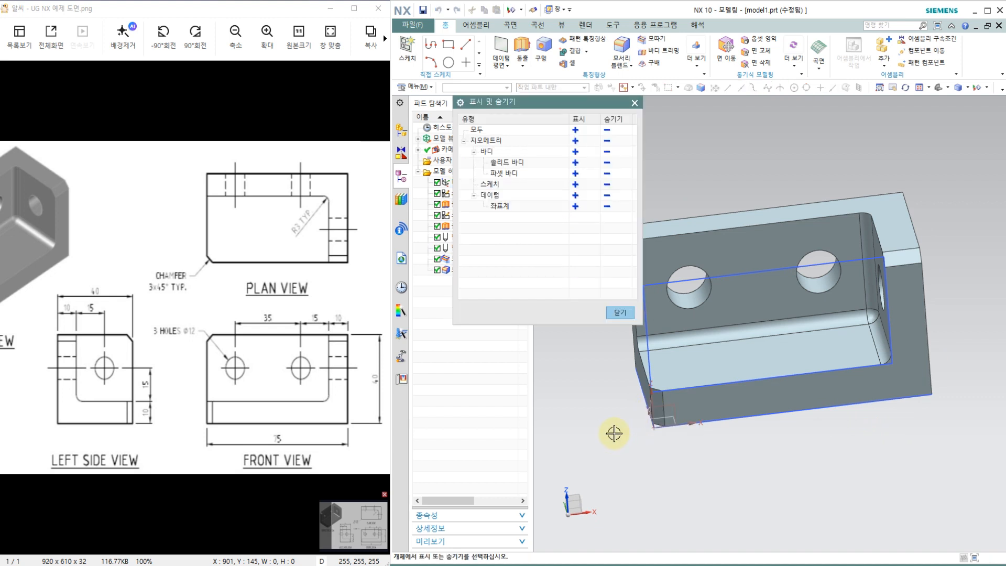
{"action": "left_click", "coordinate": [607, 129]}
{"action": "left_click", "coordinate": [575, 163]}
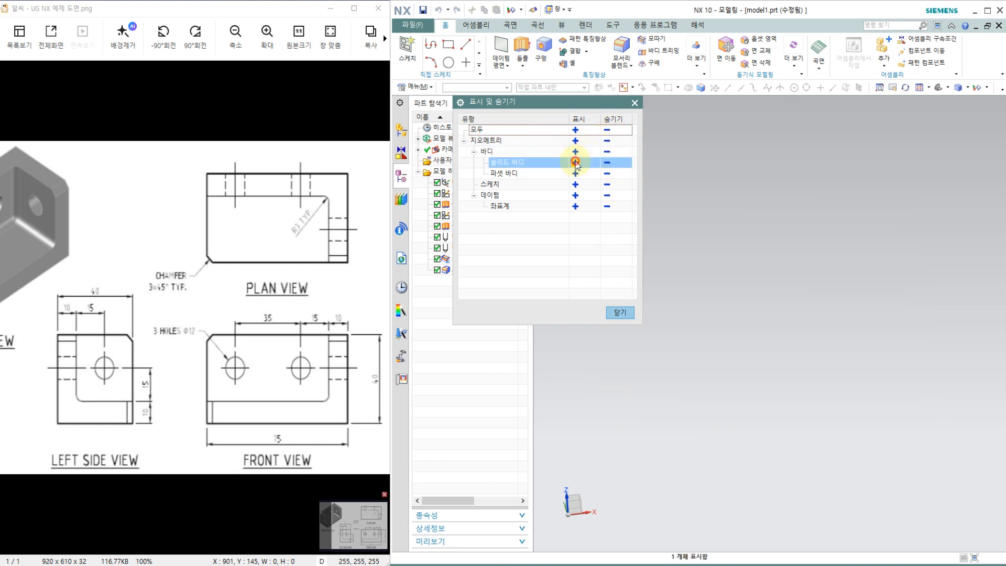
{"action": "left_click", "coordinate": [618, 313]}
- Compare the finished bracket with the isometric, plan, front and left side views of the reference drawing
{"action": "middle_click_drag", "start_coordinate": [585, 337], "coordinate": [771, 404]}
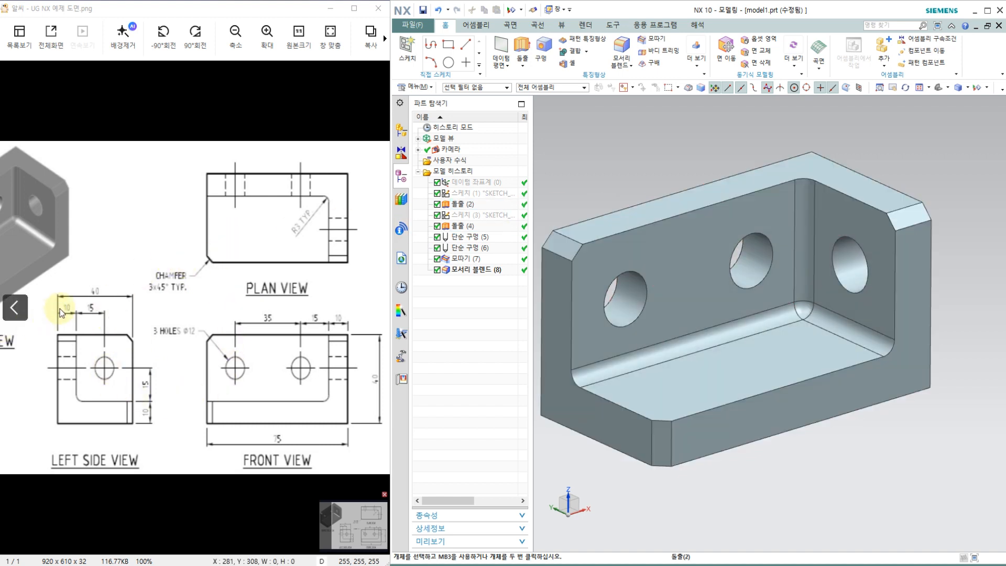
{"action": "left_click_drag", "start_coordinate": [112, 278], "coordinate": [223, 283]}
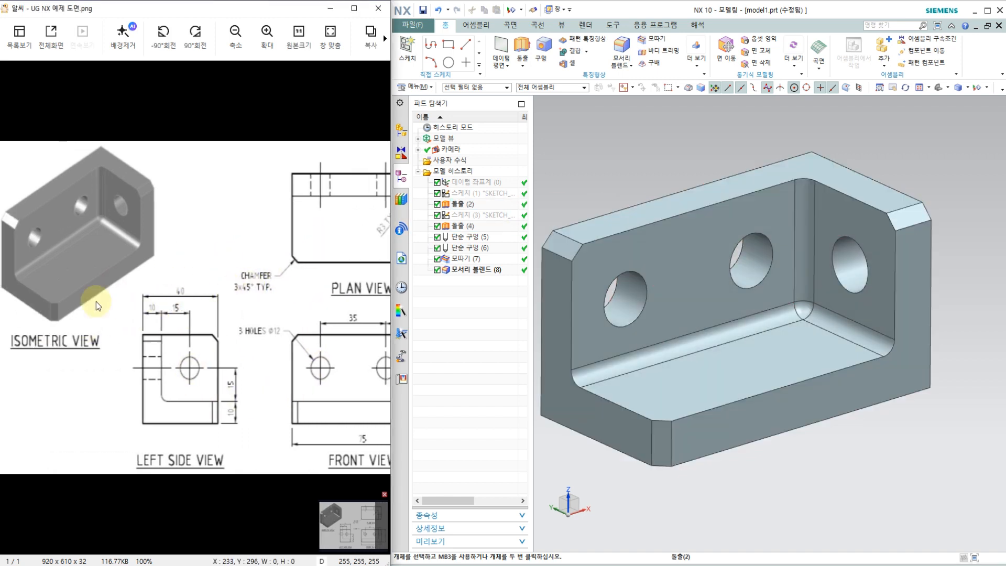
{"action": "mouse_move", "coordinate": [250, 230]}
{"action": "left_mouse_down"}
{"action": "mouse_move", "coordinate": [199, 234]}
{"action": "mouse_move", "coordinate": [188, 247]}
{"action": "mouse_move", "coordinate": [231, 252]}
{"action": "mouse_move", "coordinate": [164, 265]}
{"action": "left_mouse_up"}
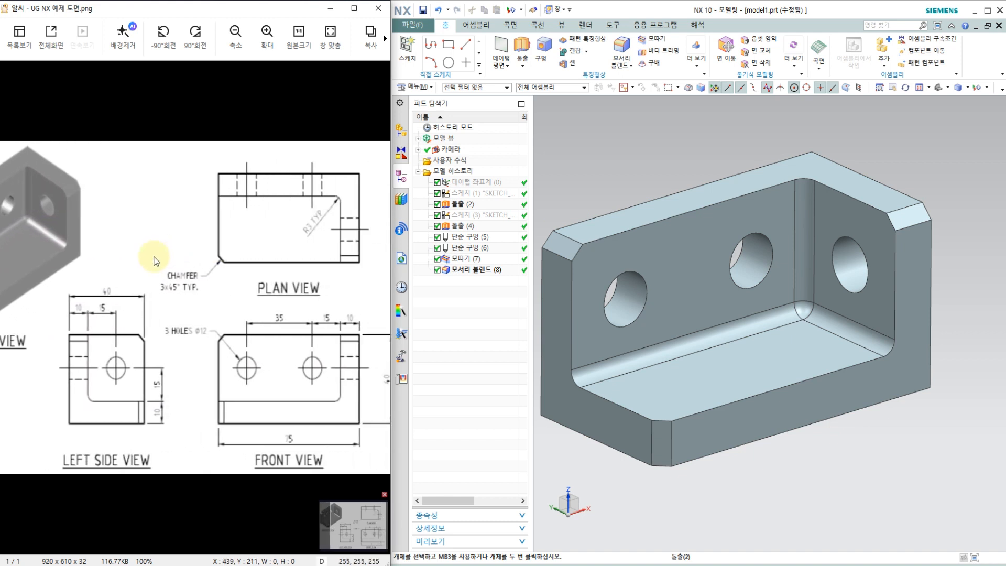
{"action": "left_click_drag", "start_coordinate": [73, 269], "coordinate": [145, 281]}
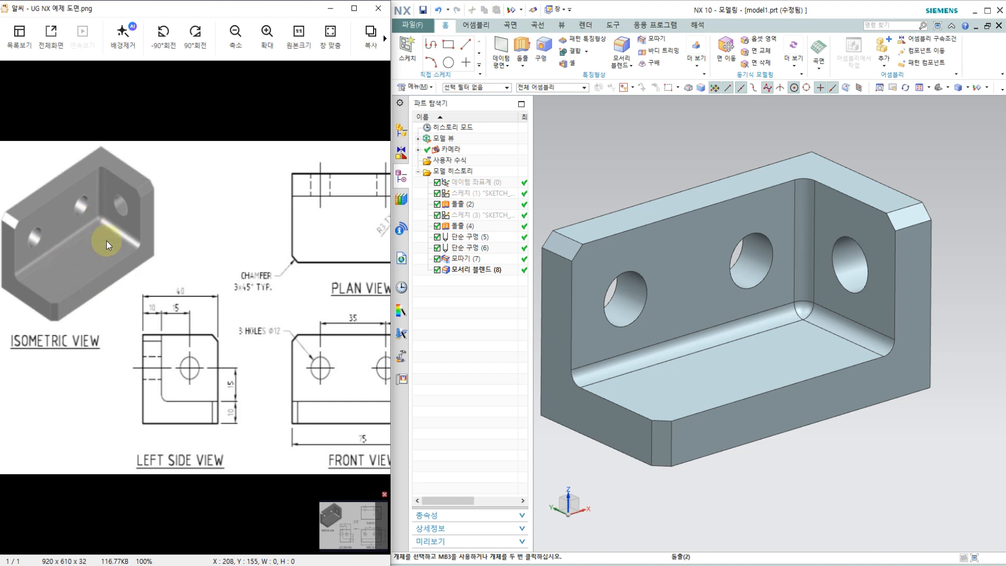
{"action": "left_click_drag", "start_coordinate": [253, 269], "coordinate": [175, 322]}
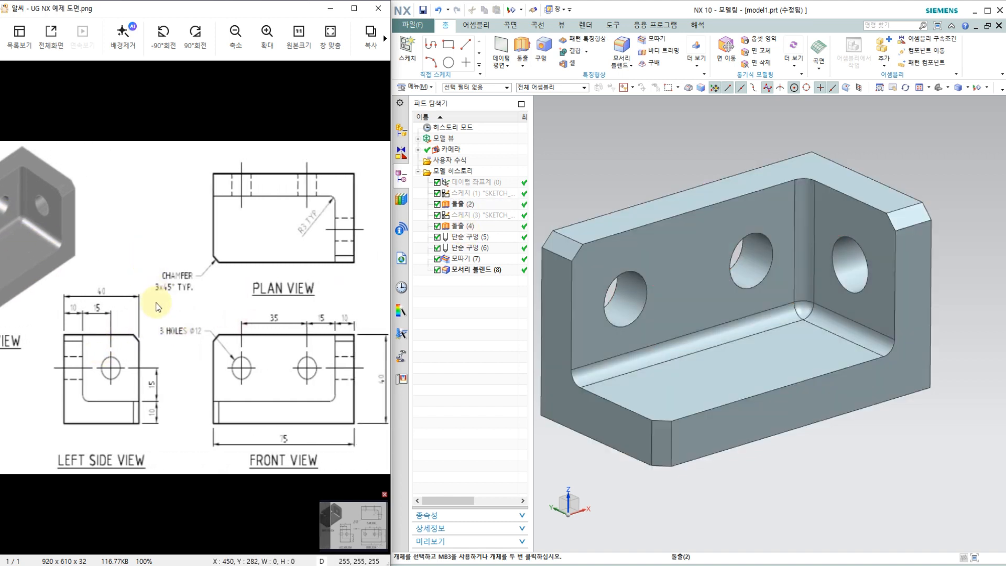
{"action": "left_click", "coordinate": [630, 216]}
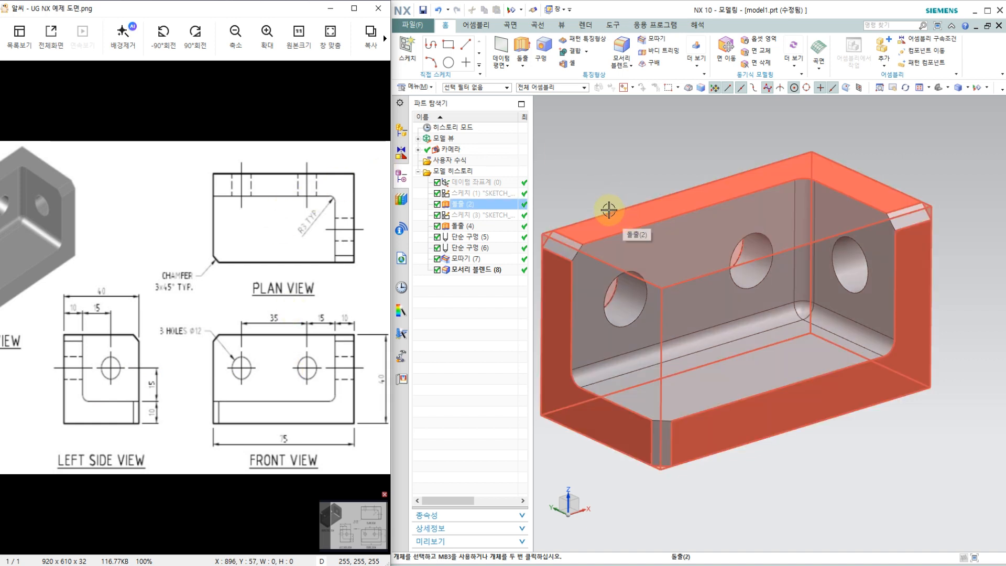